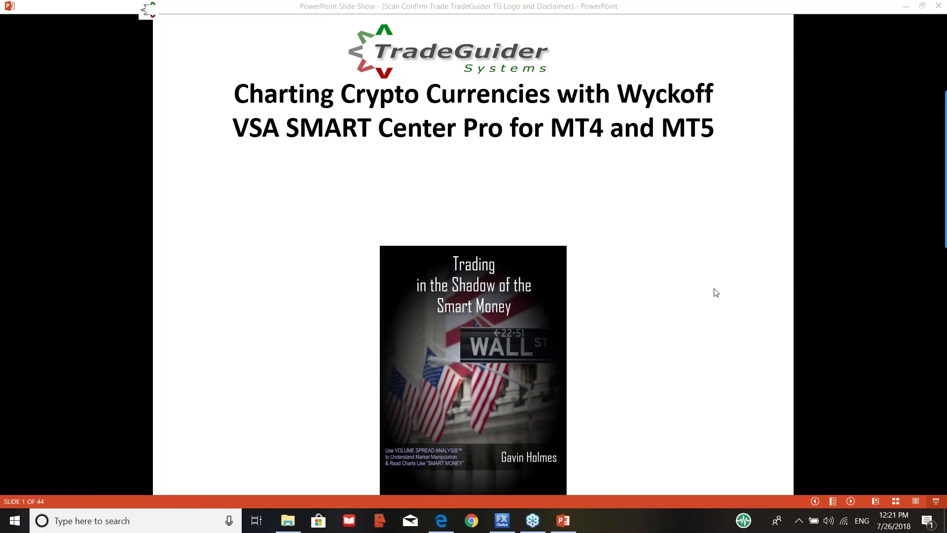
Step: Advance the slide show past the disclaimer to slide 3, the author's introduction with his books
key("Right")
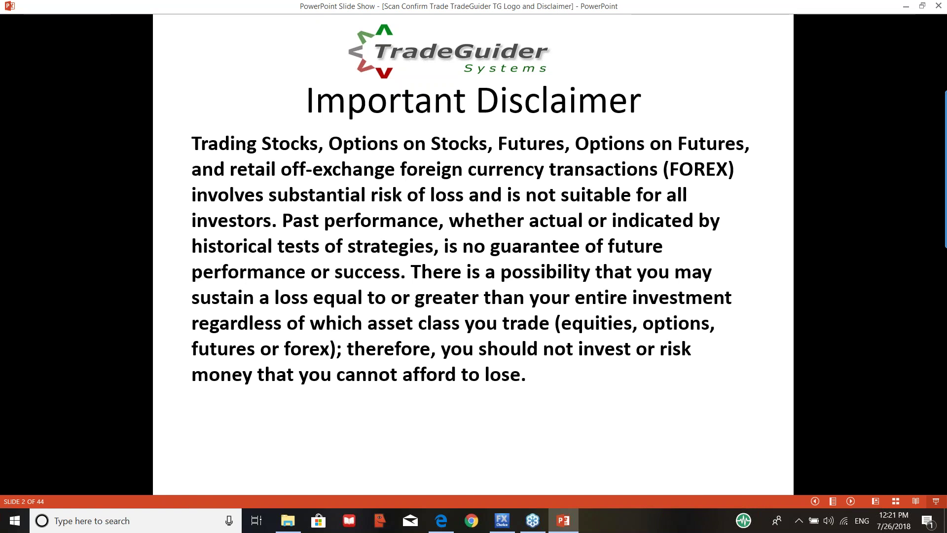
key("Right")
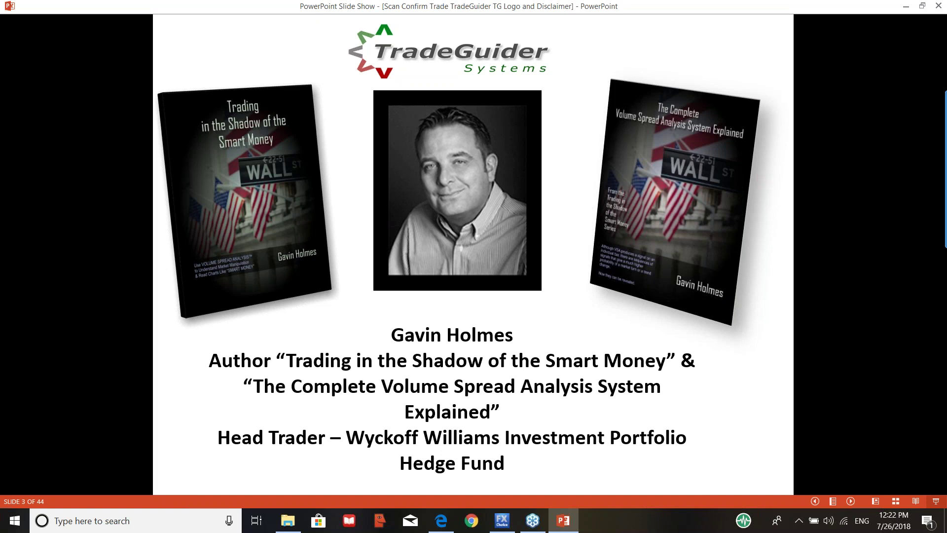
left_click(505, 517)
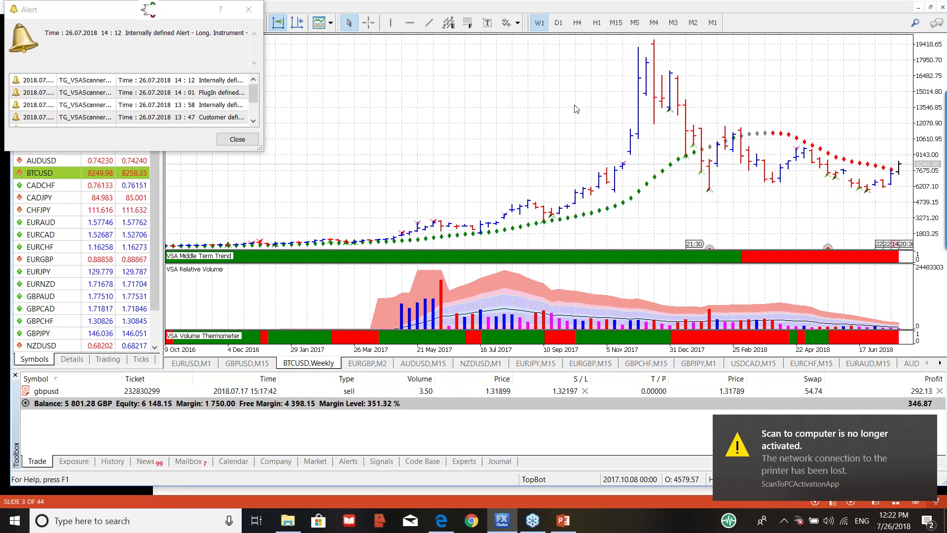
Step: Dismiss the 'Scan to computer' notification, leaving the weekly BTCUSD chart with its VSA indicators in view
left_click(927, 428)
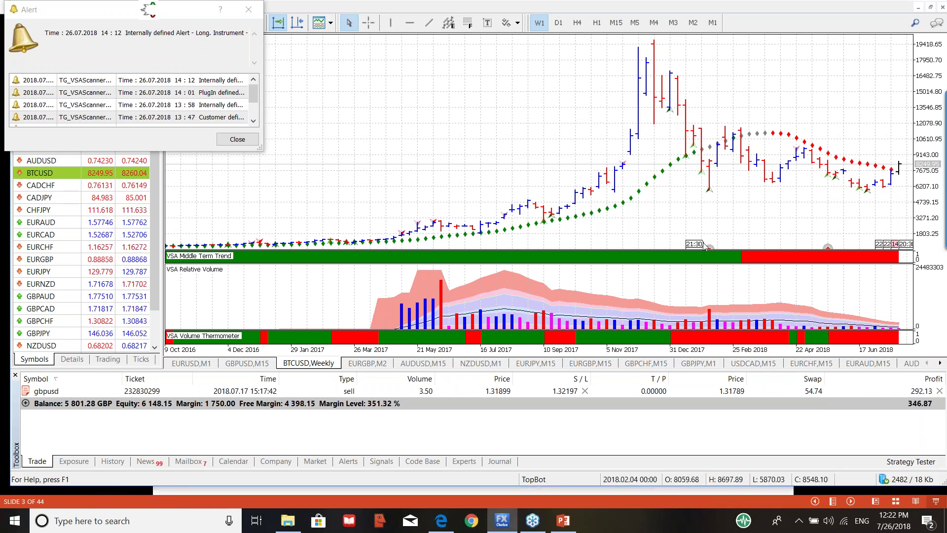
mouse_move(723, 255)
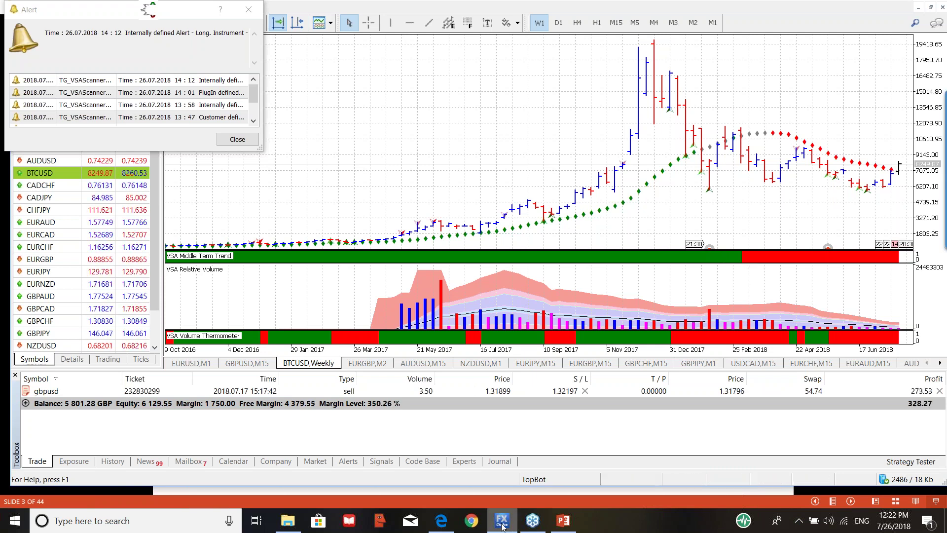
mouse_move(620, 199)
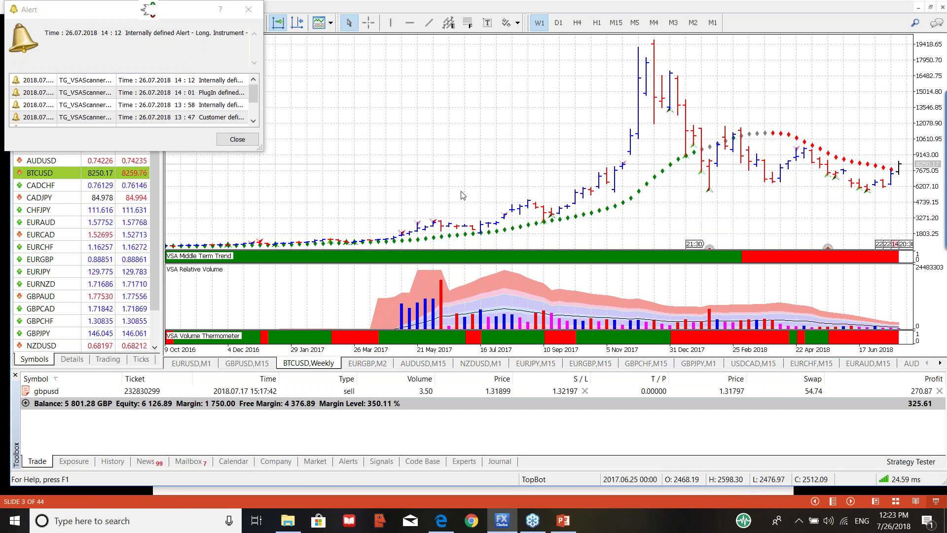
mouse_move(550, 222)
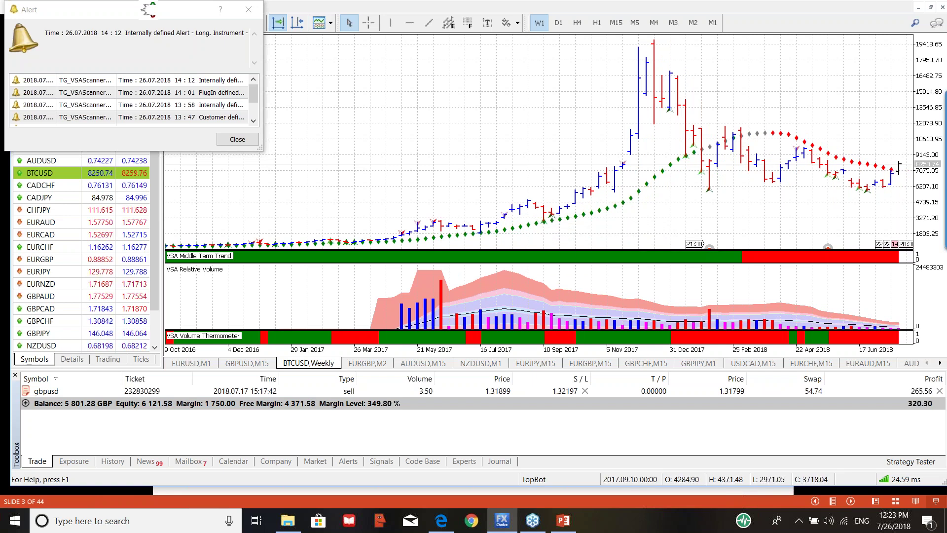
left_click(547, 207)
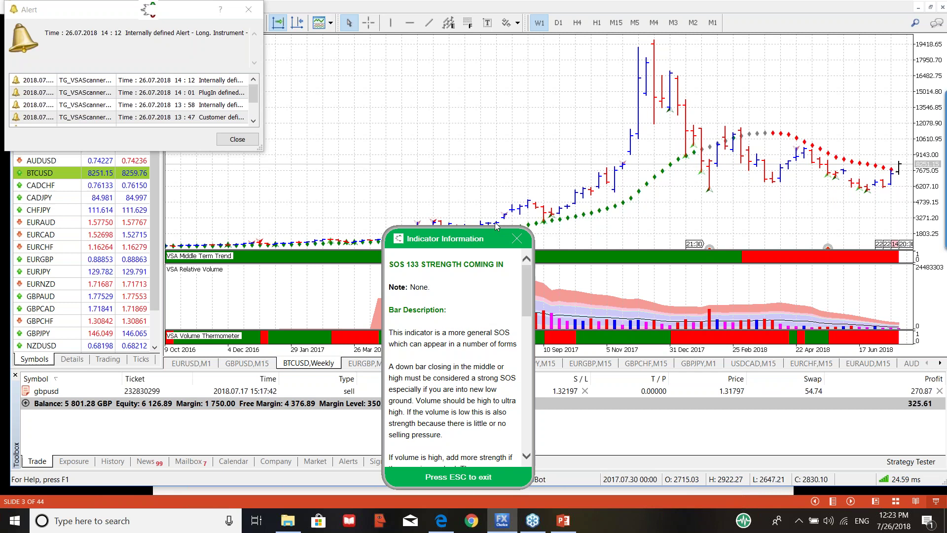
left_click_drag(503, 240, 396, 162)
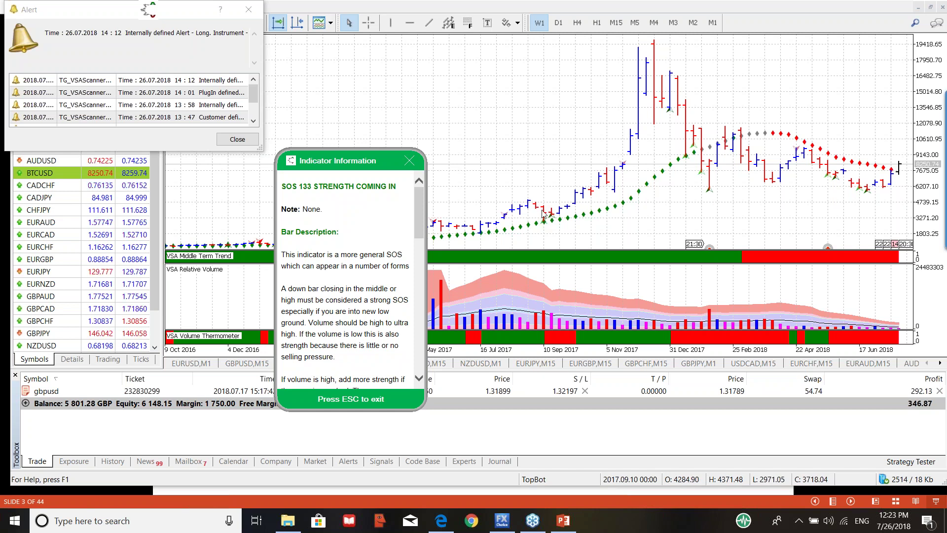
left_click(549, 217)
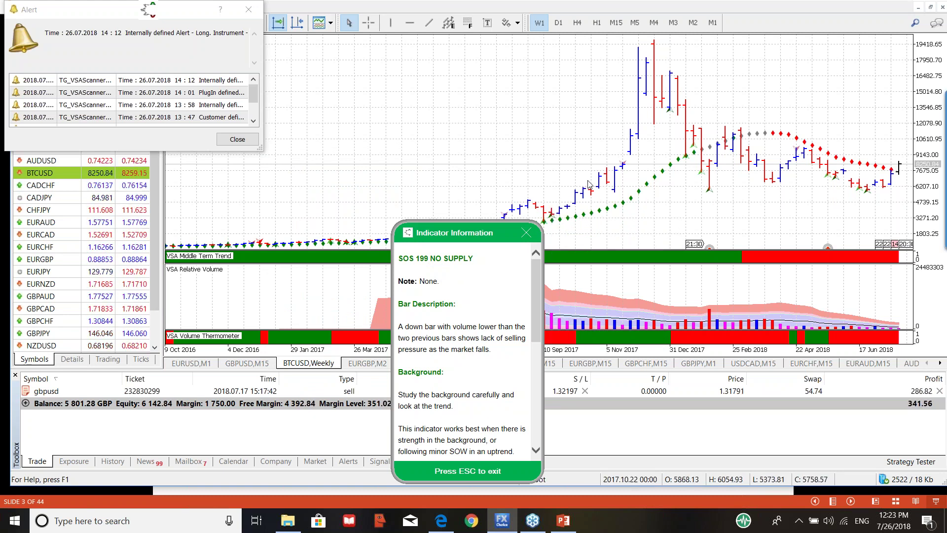
left_click(527, 232)
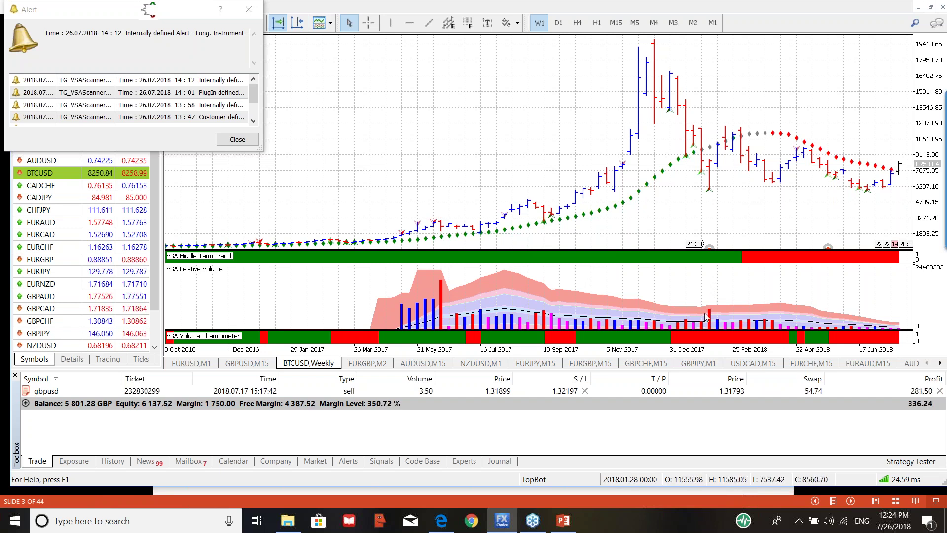
mouse_move(712, 313)
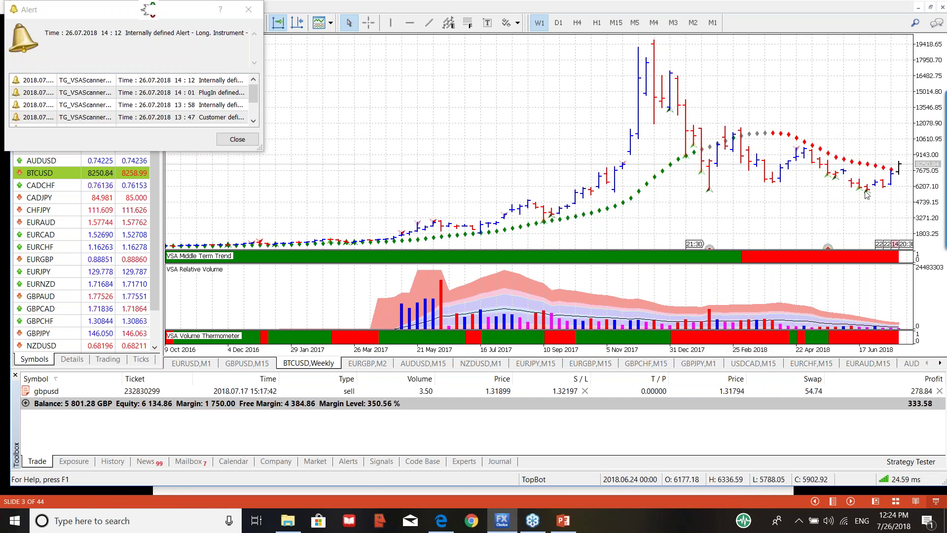
mouse_move(869, 197)
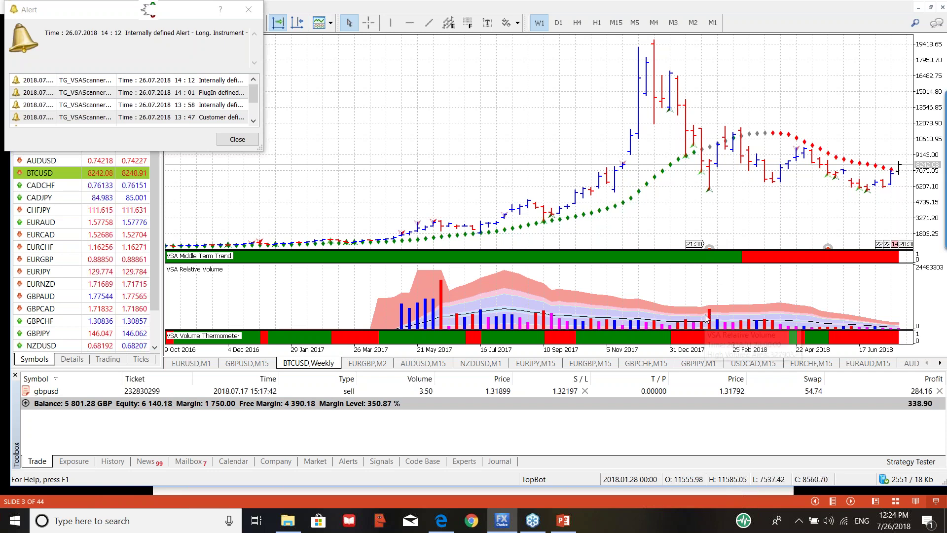
mouse_move(710, 312)
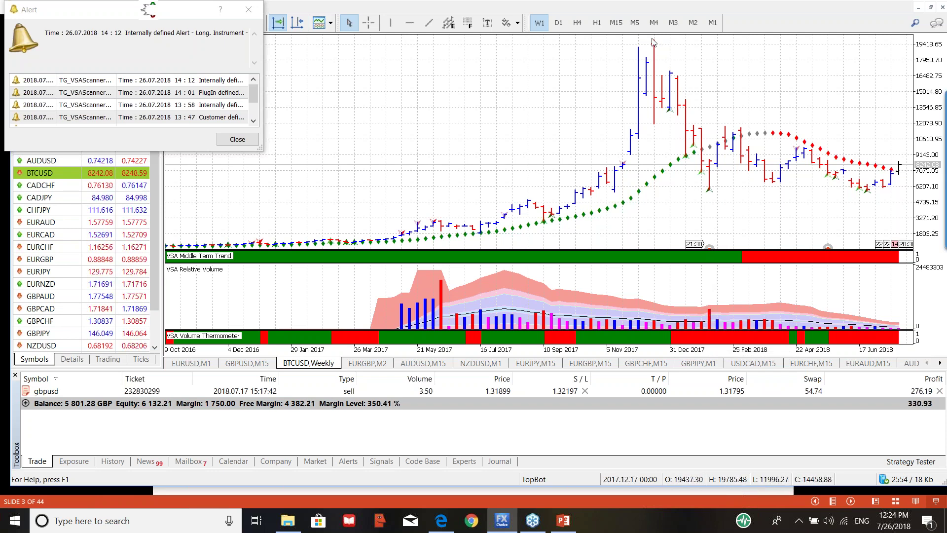
mouse_move(661, 53)
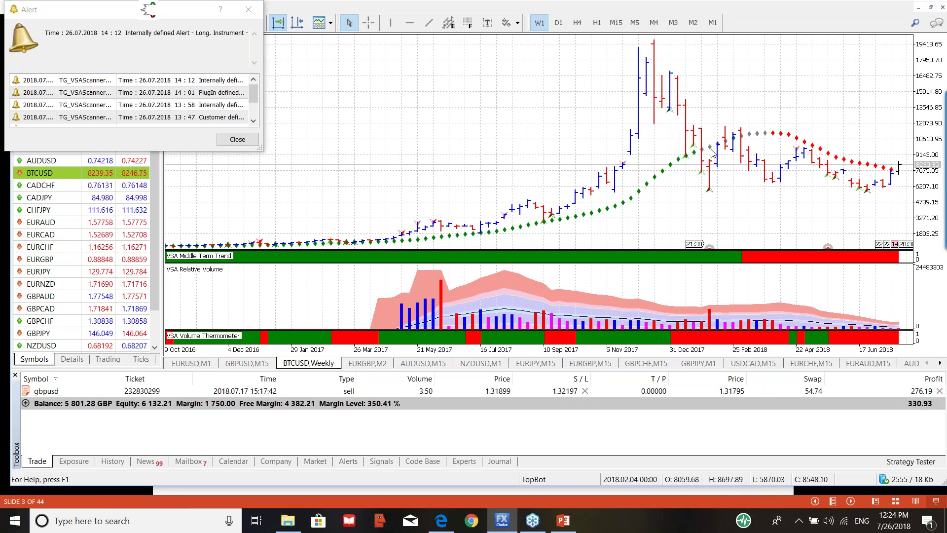
mouse_move(714, 174)
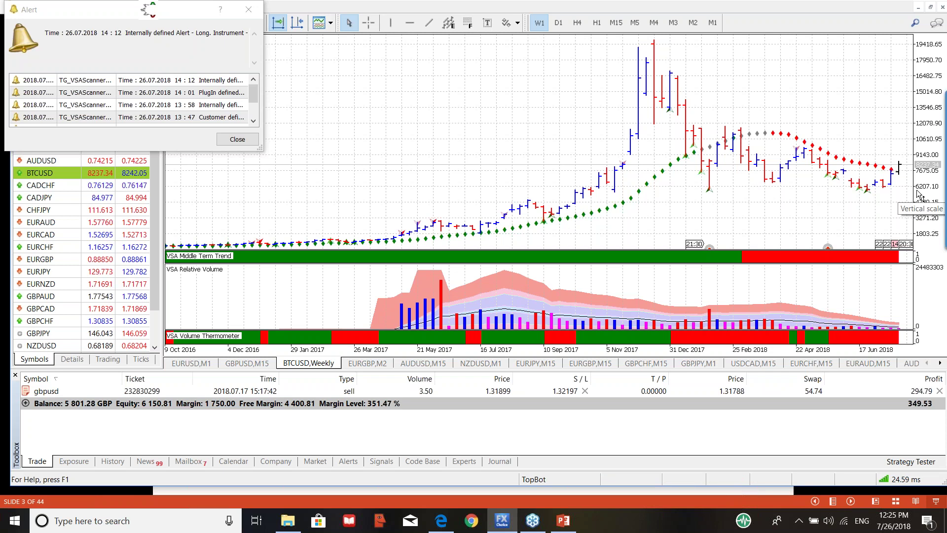
Step: Review the SOS 63 Shakeout and SOS 81 No Supply/Test explanations, then open the VSA plug-in menu
left_click(714, 196)
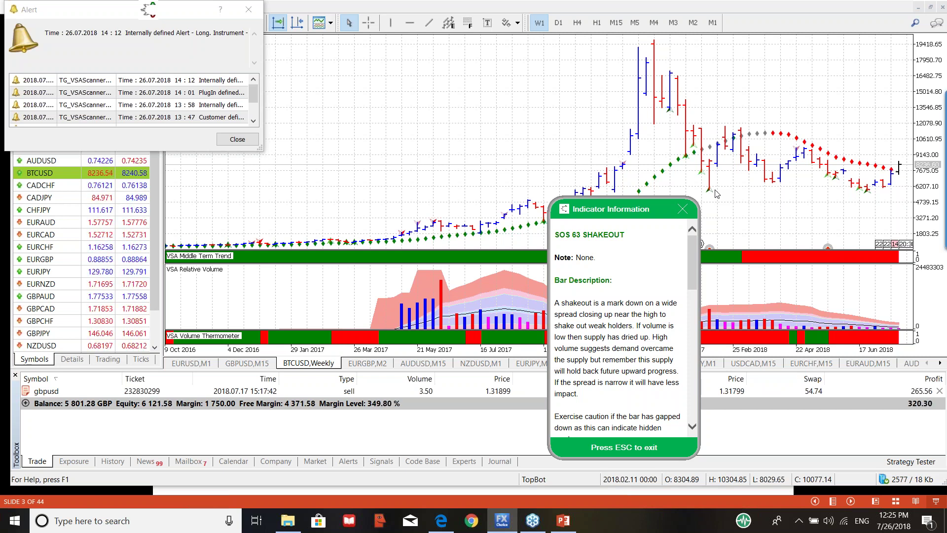
left_click(683, 210)
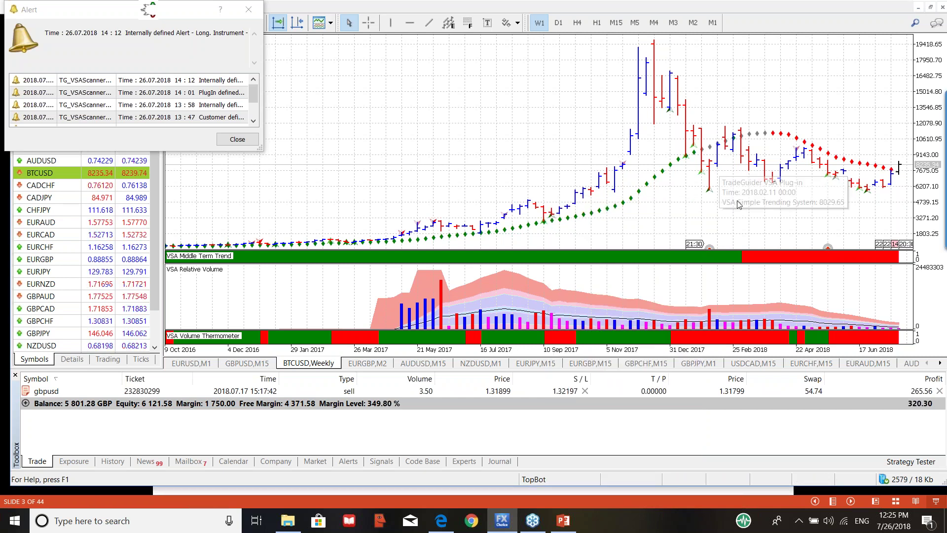
left_click(867, 192)
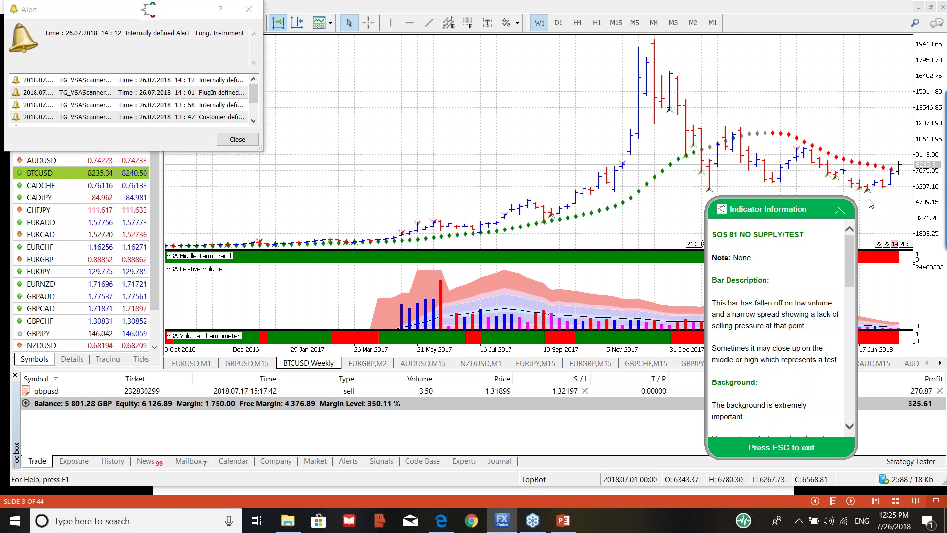
left_click(840, 209)
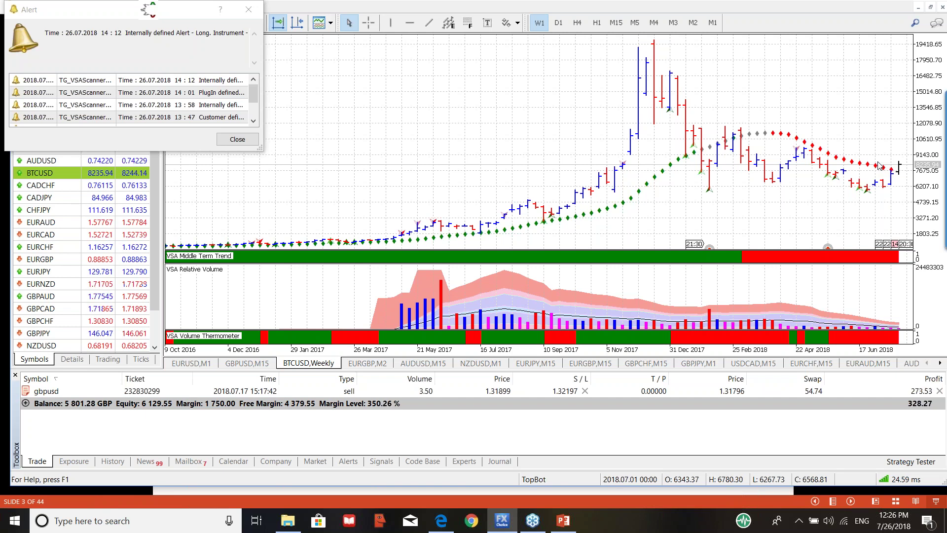
left_click(153, 10)
Step: Open the SMART Center Pro overview, then the BTCUSD Symbol Scanner showing the weekly SOS 81 reading
left_click(179, 30)
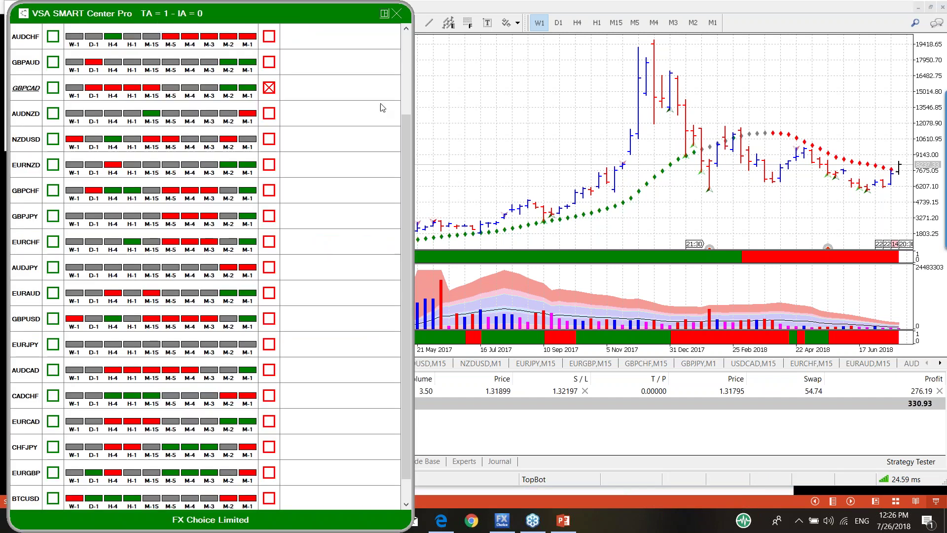
scroll(403, 251, "up", 2)
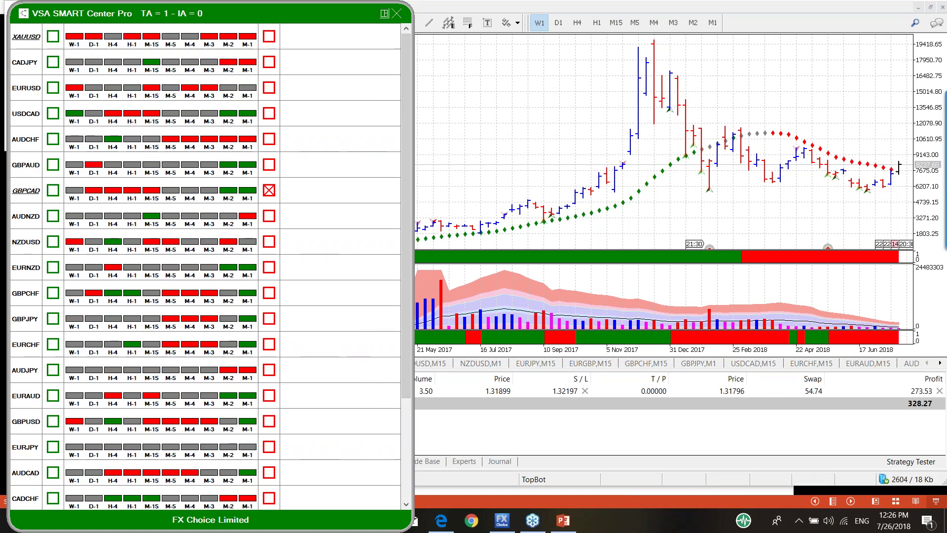
left_click_drag(406, 295, 410, 434)
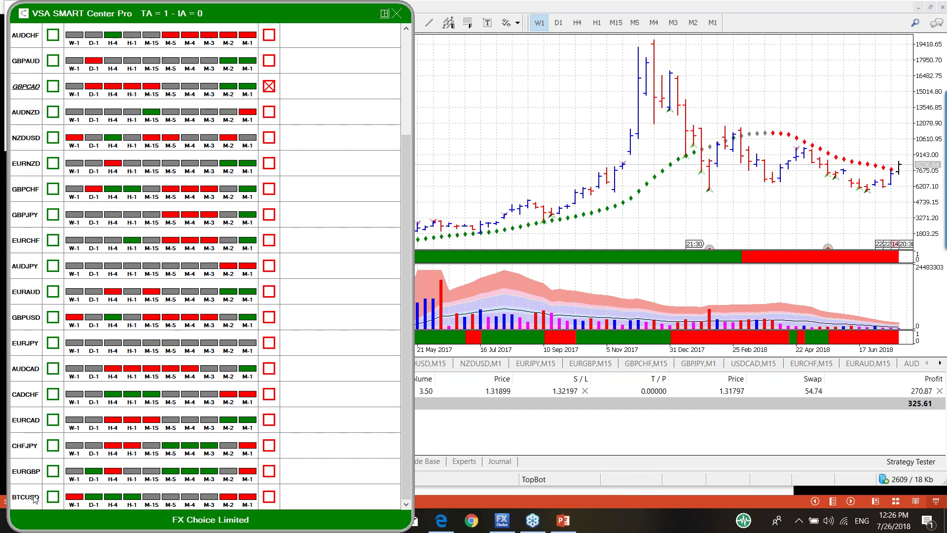
left_click(35, 498)
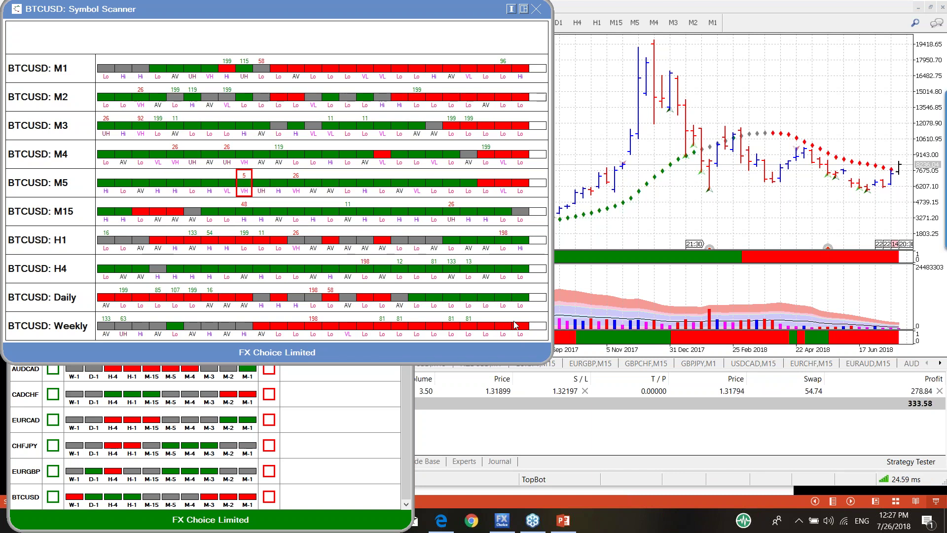
mouse_move(403, 323)
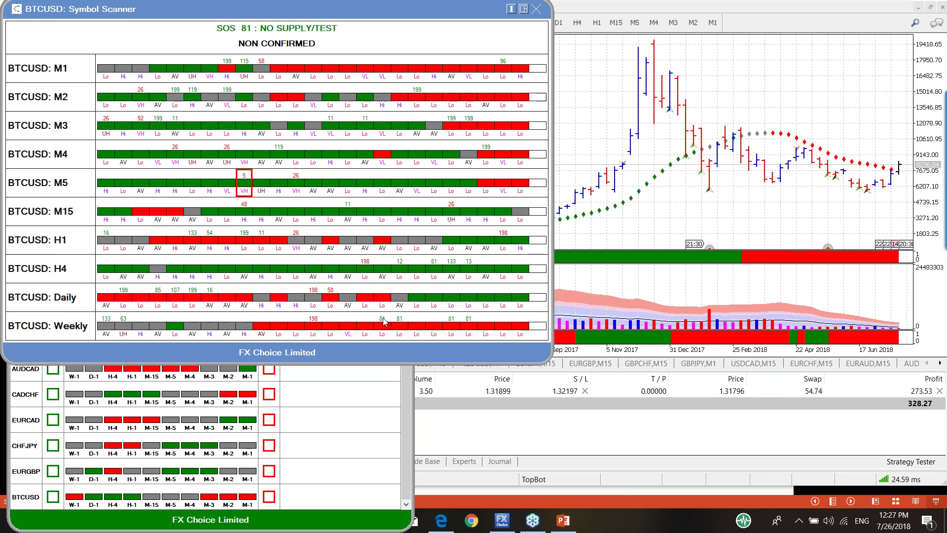
left_click(384, 322)
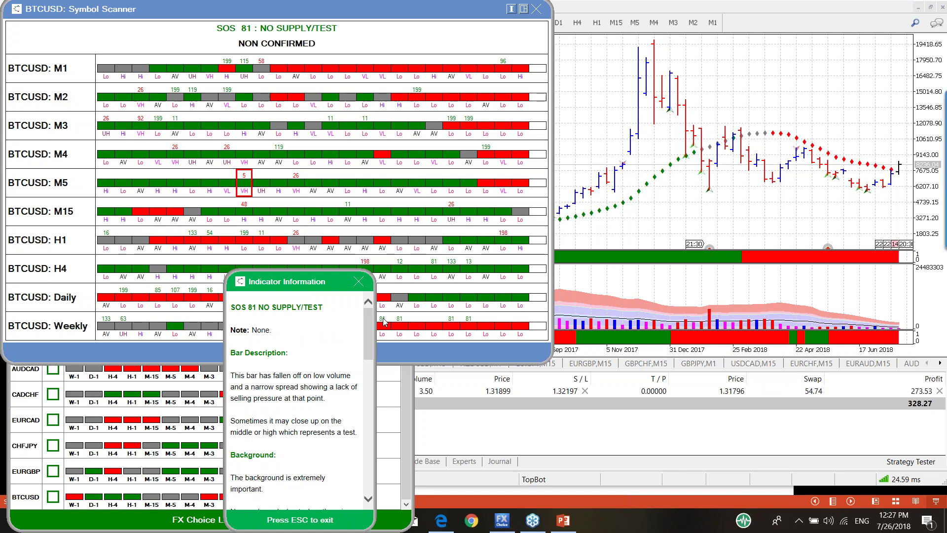
left_click(453, 321)
left_click(469, 322)
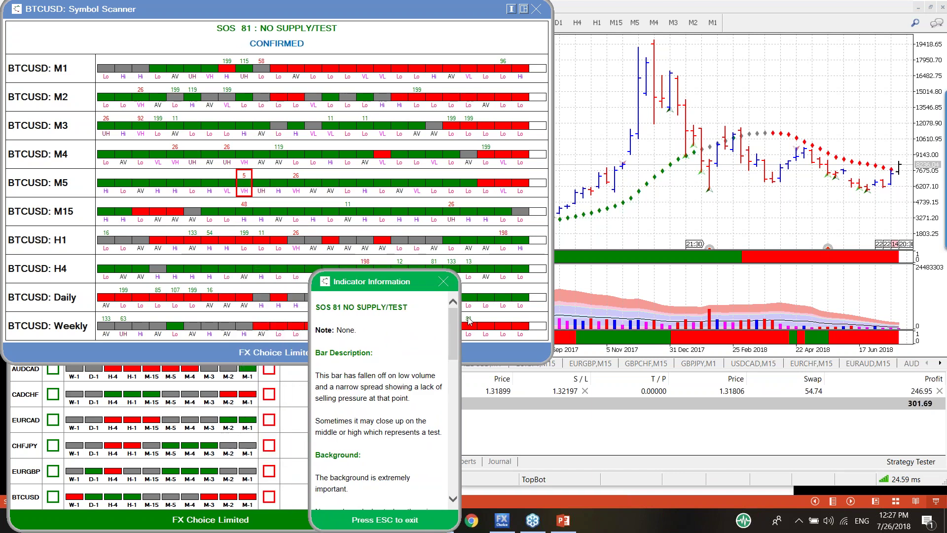
left_click(443, 281)
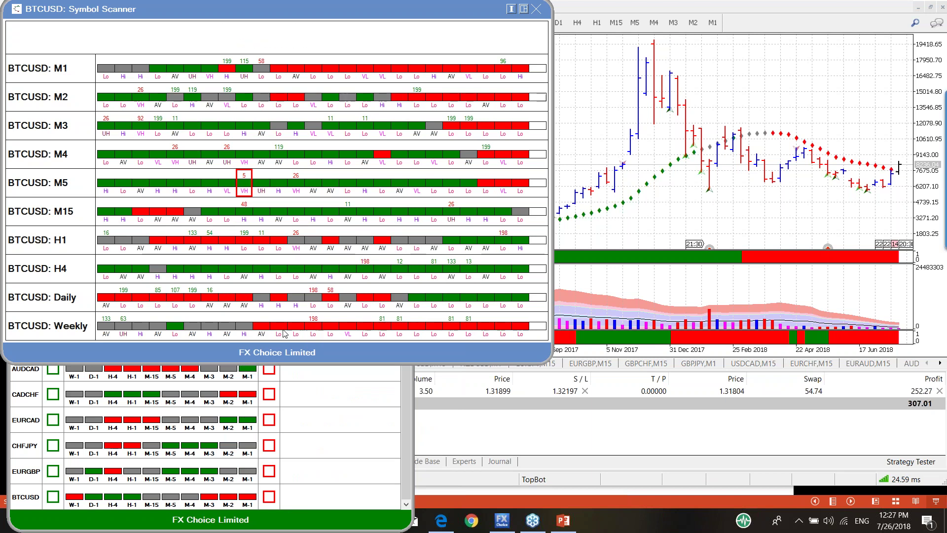
mouse_move(469, 322)
mouse_move(404, 264)
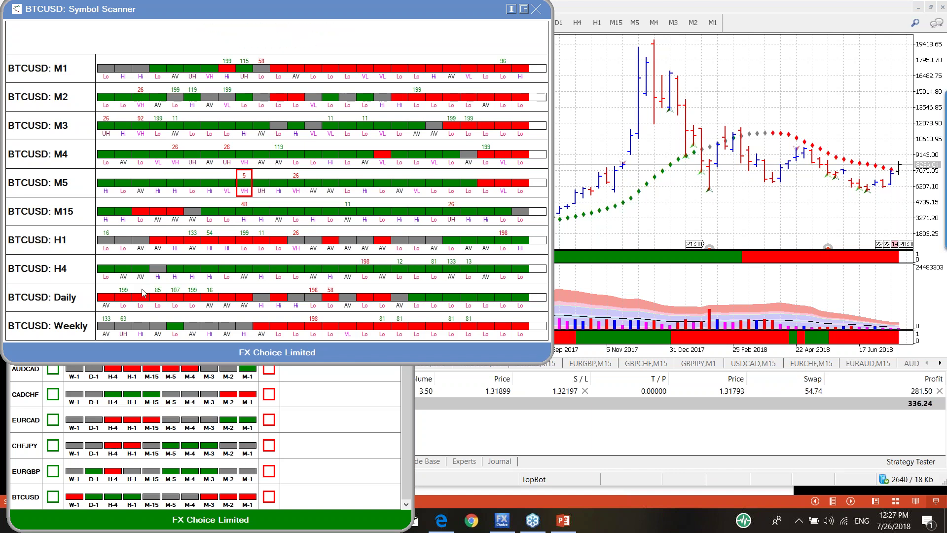
left_click(401, 264)
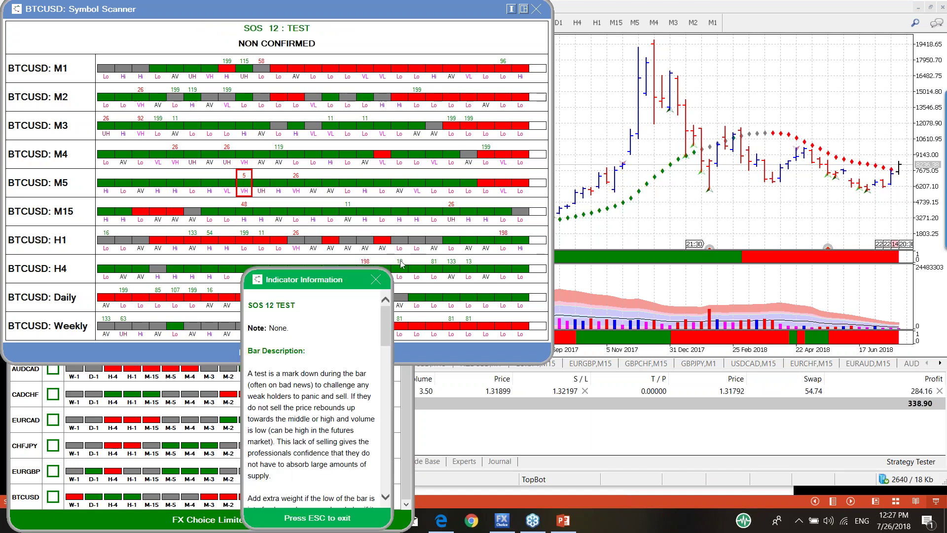
left_click(434, 263)
left_click(452, 264)
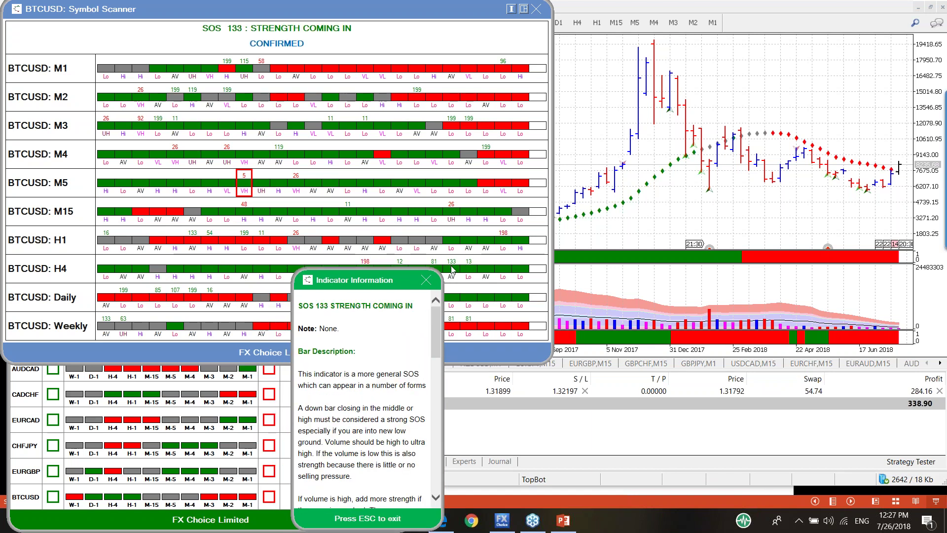
left_click(428, 279)
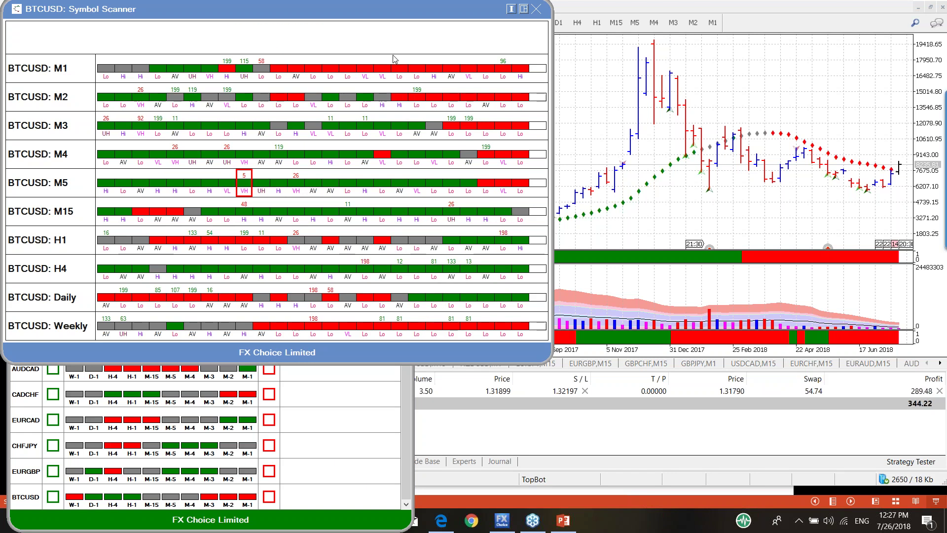
mouse_move(243, 179)
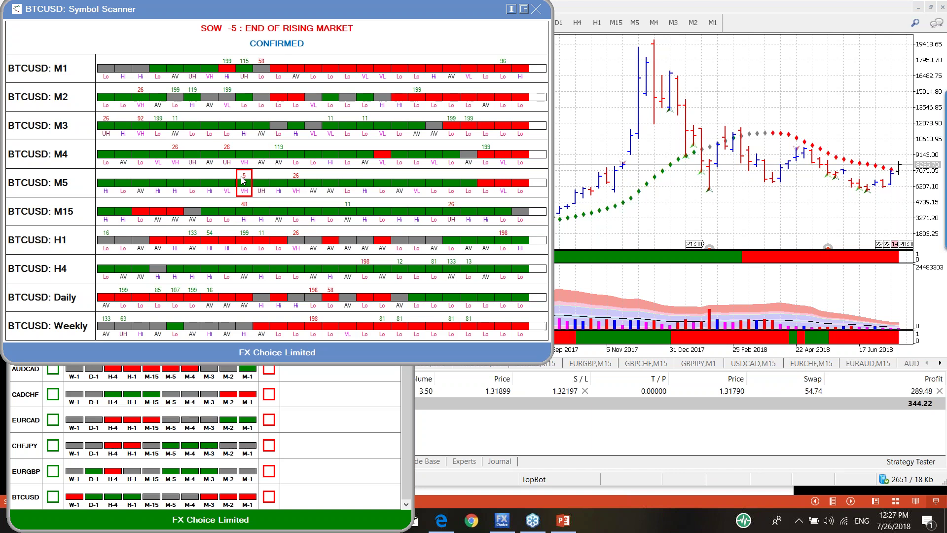
left_click(242, 180)
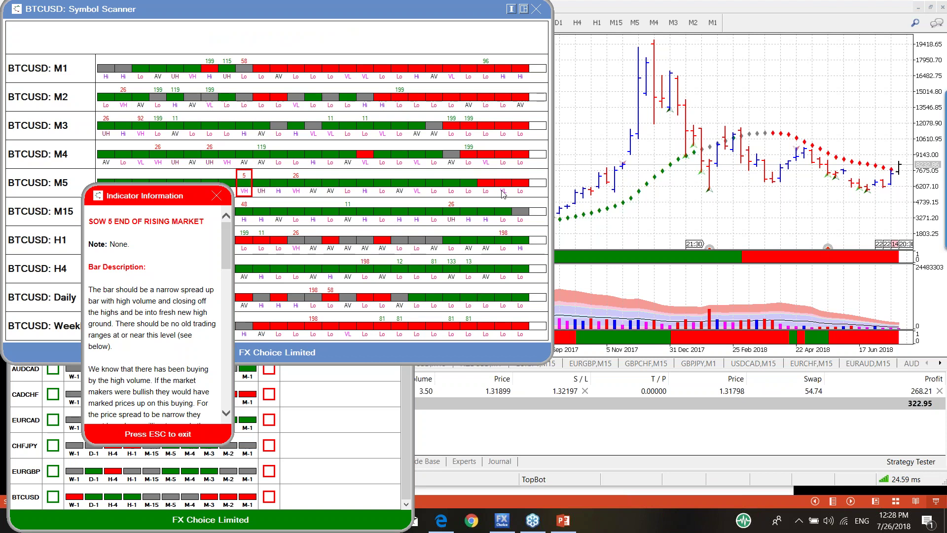
left_click(216, 196)
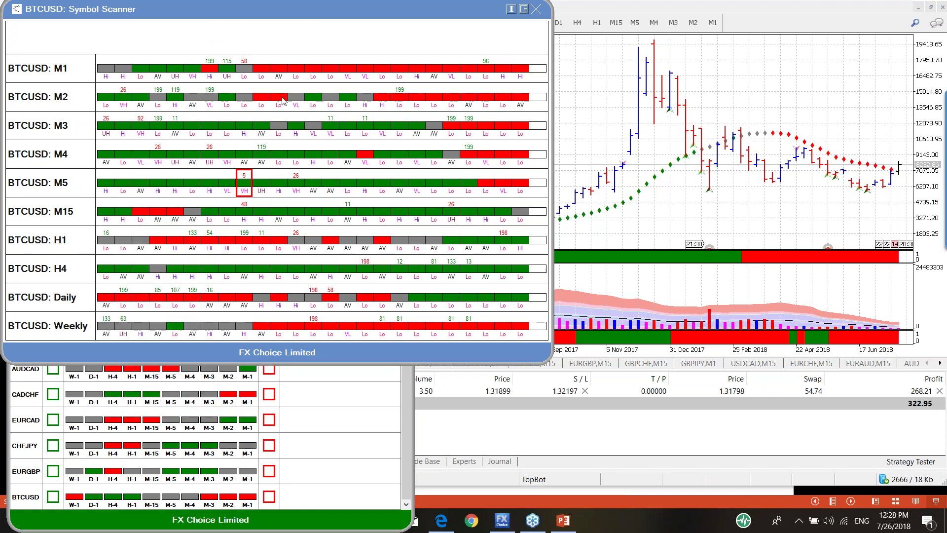
mouse_move(246, 63)
left_click(247, 64)
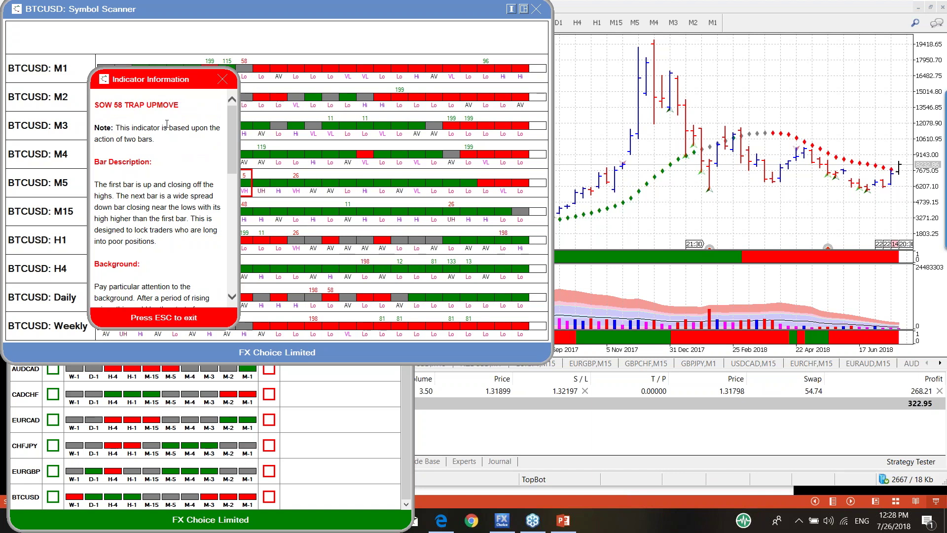
left_click_drag(115, 105, 180, 106)
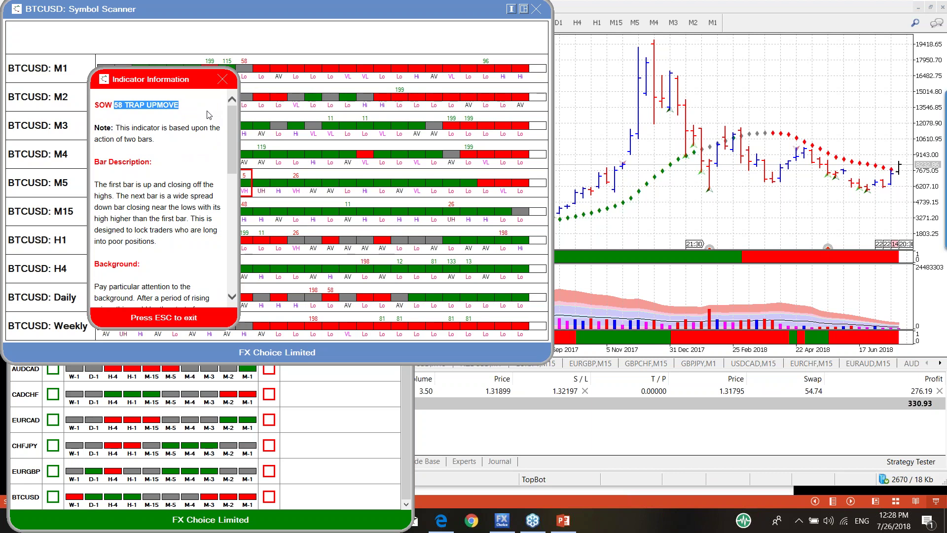
left_click(223, 79)
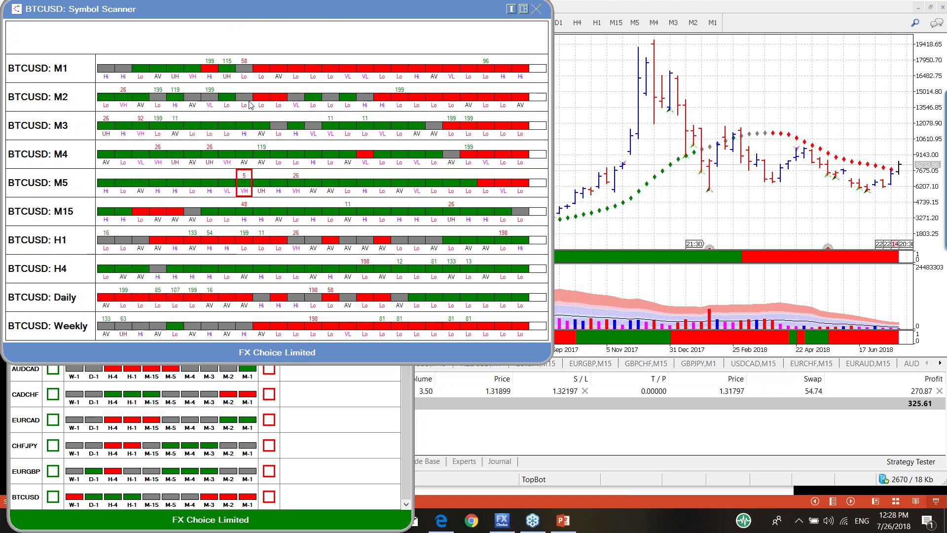
Step: Close the BTCUSD scanner and switch the chart through D1 and H4 to M5 bars
left_click(537, 9)
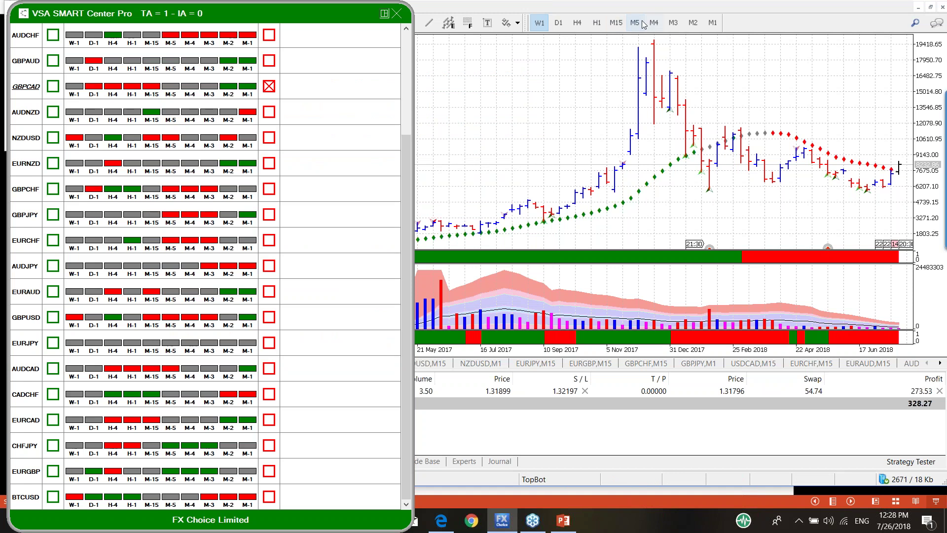
left_click(560, 24)
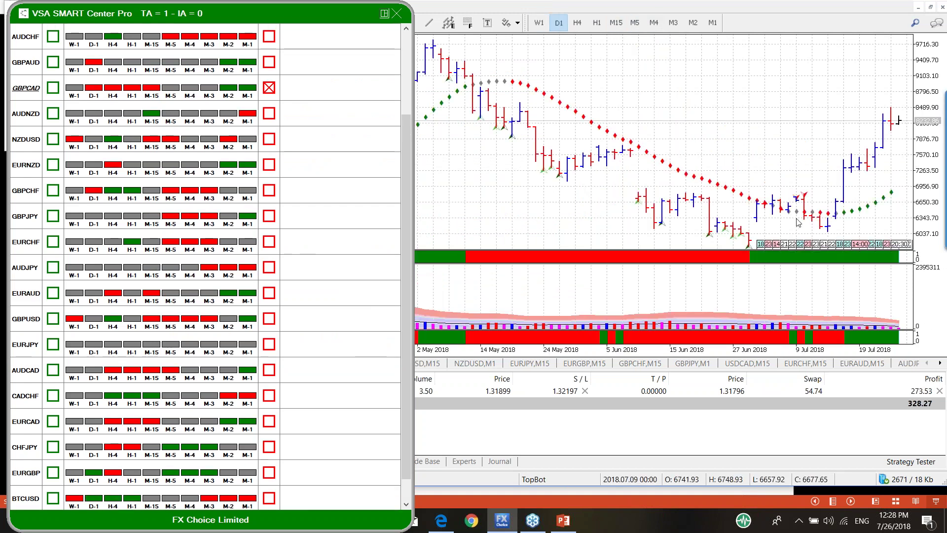
left_click(577, 25)
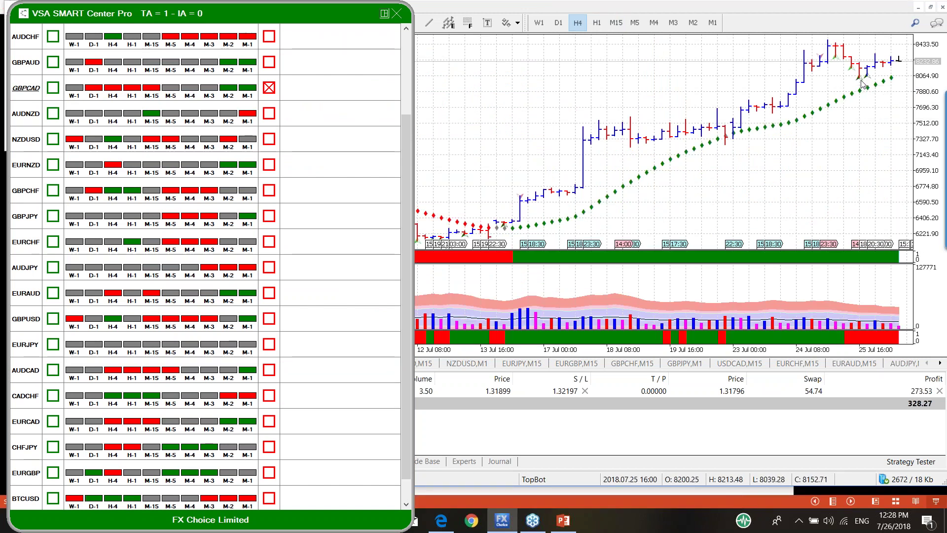
mouse_move(861, 83)
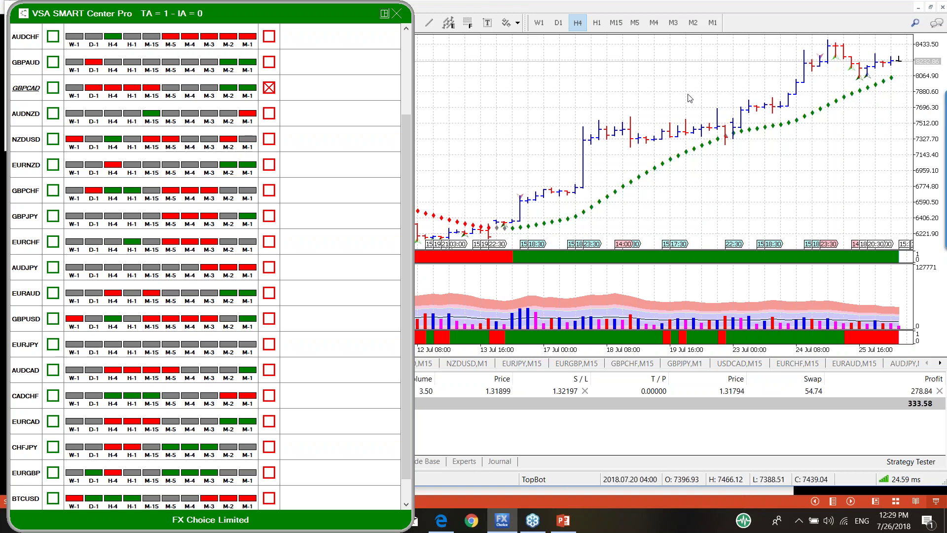
left_click(636, 22)
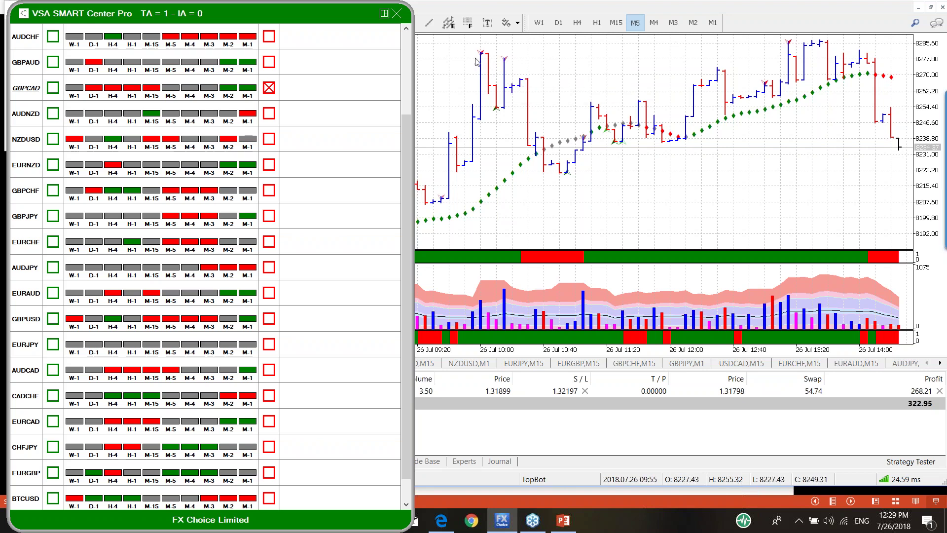
Step: View and dismiss the SOW 5 explanation, then open the SOW 26 Supply Coming In explanation
mouse_move(508, 109)
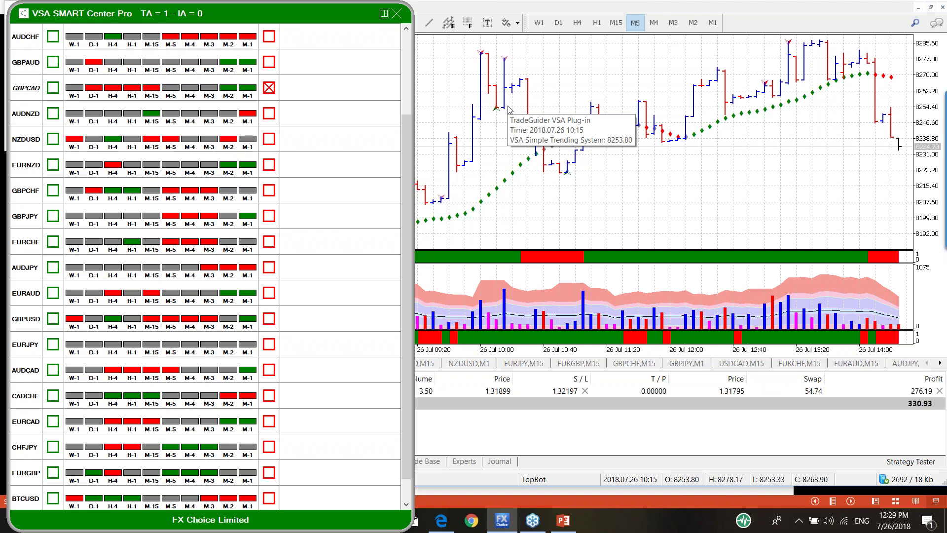
left_click(764, 87)
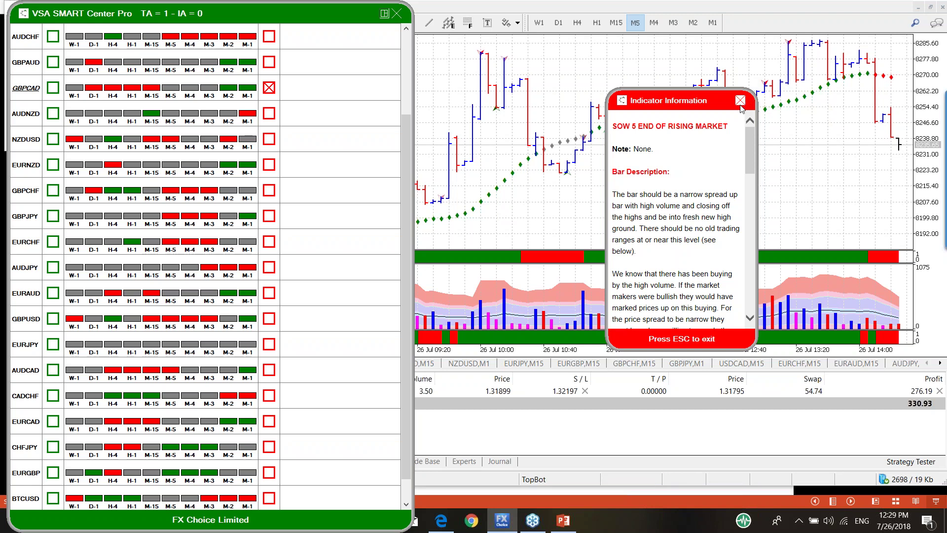
key("Escape")
mouse_move(785, 104)
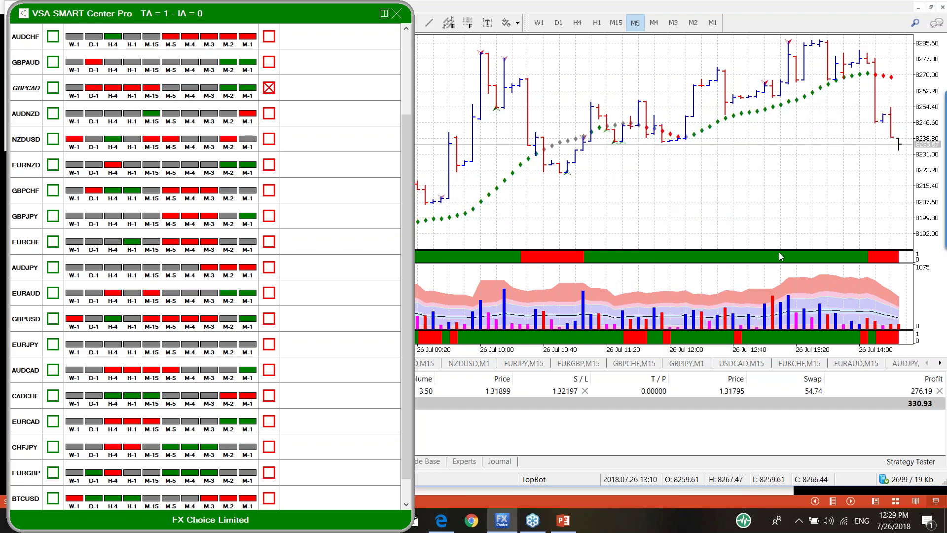
mouse_move(765, 257)
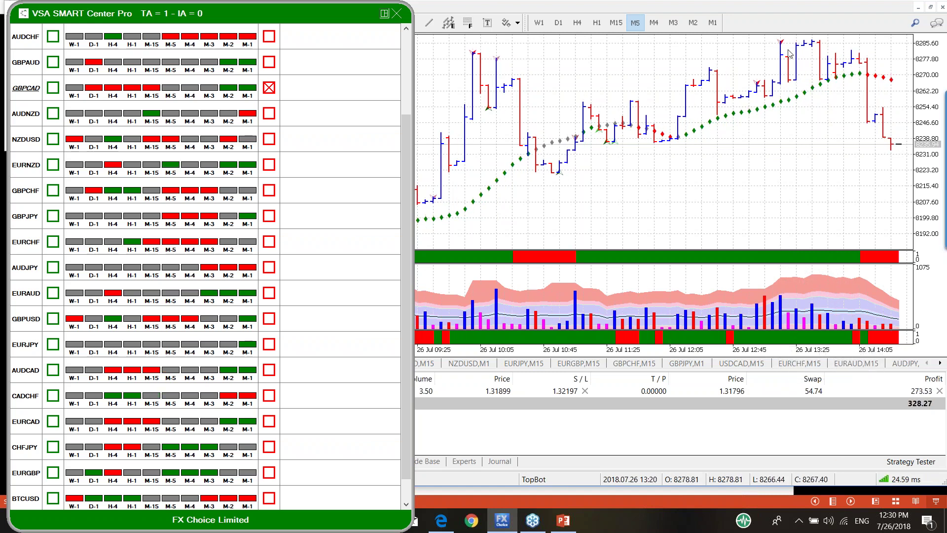
mouse_move(781, 37)
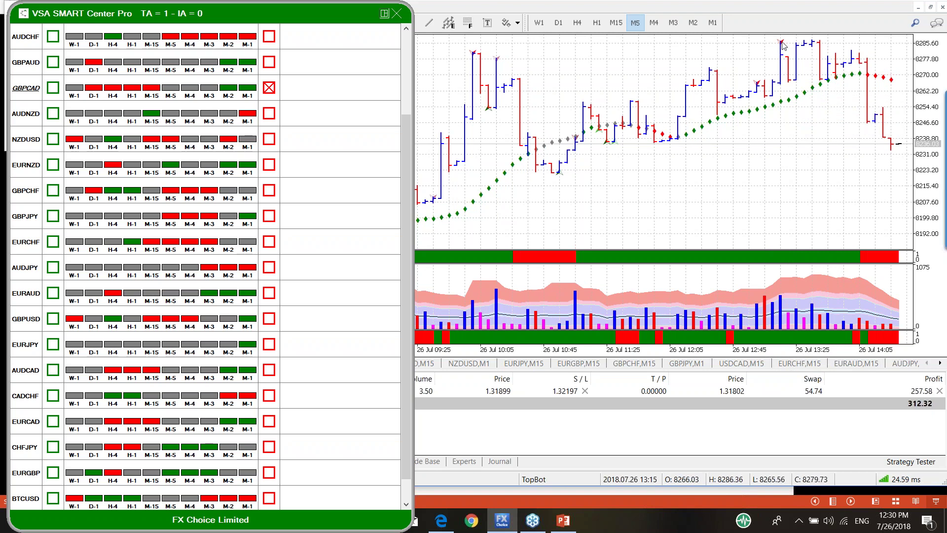
left_click(783, 44)
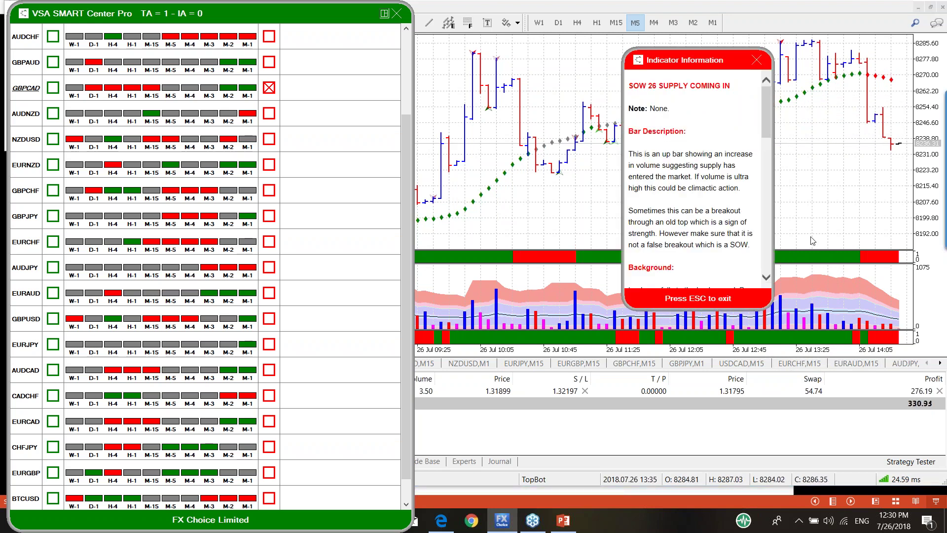
Step: Close the SOW 26 Indicator Information popup
left_click(756, 60)
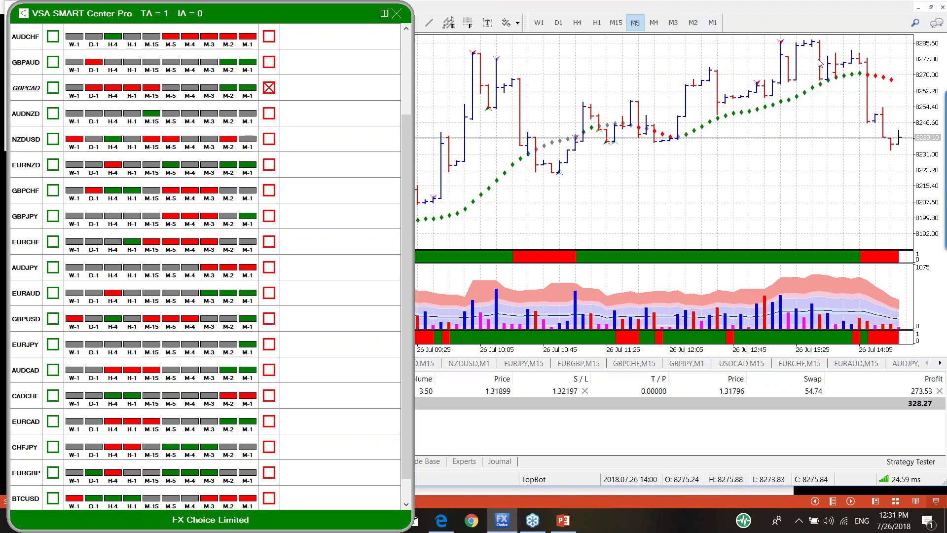
Step: Switch to M1 bars and view the SOW 26, SOW 58 Trap Upmove, then another SOW 26 explanation
left_click(713, 23)
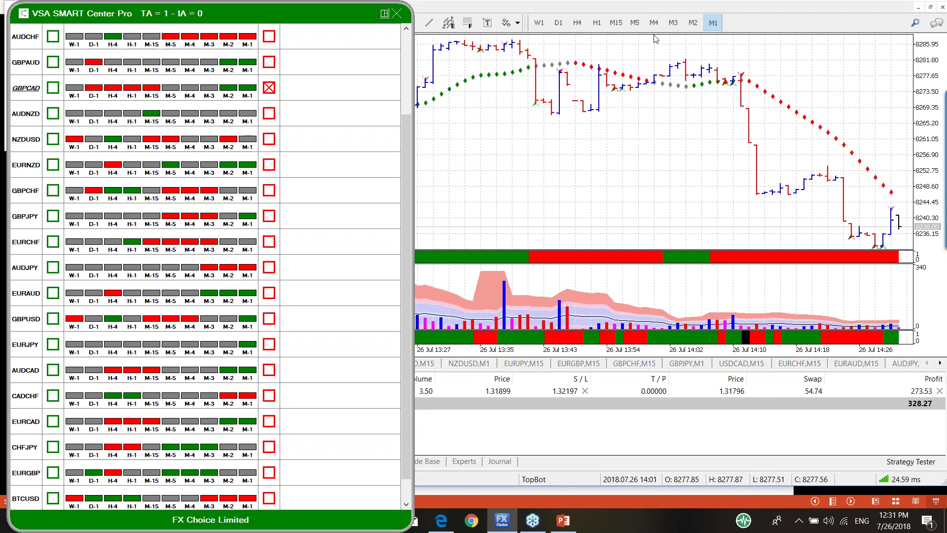
mouse_move(561, 73)
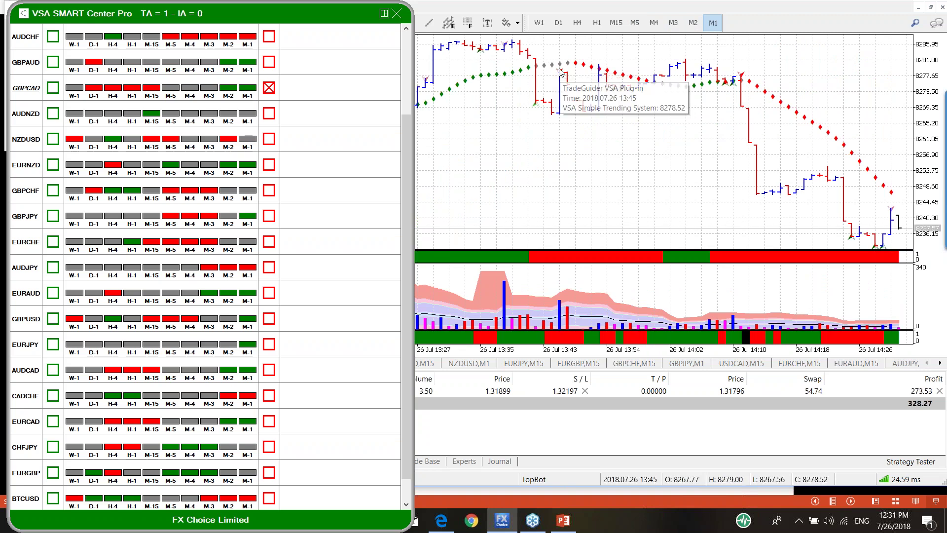
left_click(561, 73)
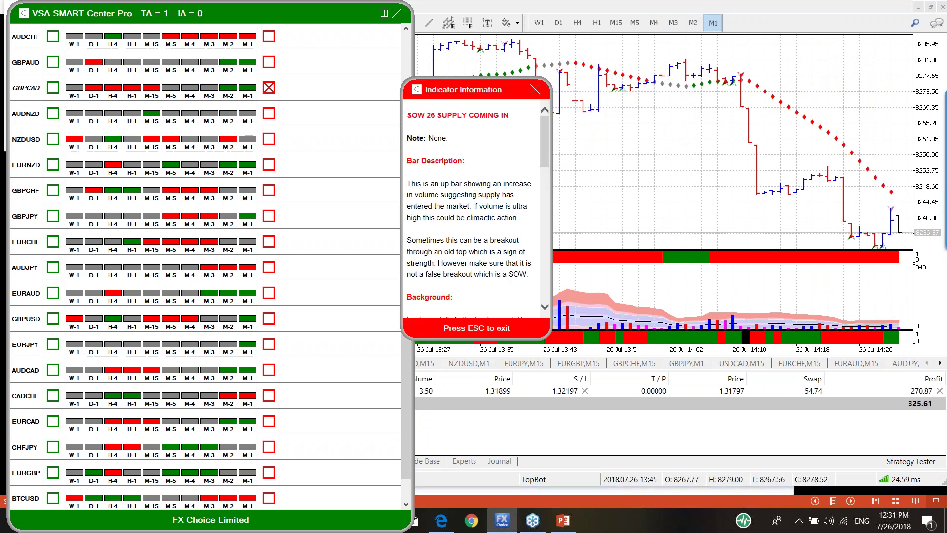
left_click(743, 78)
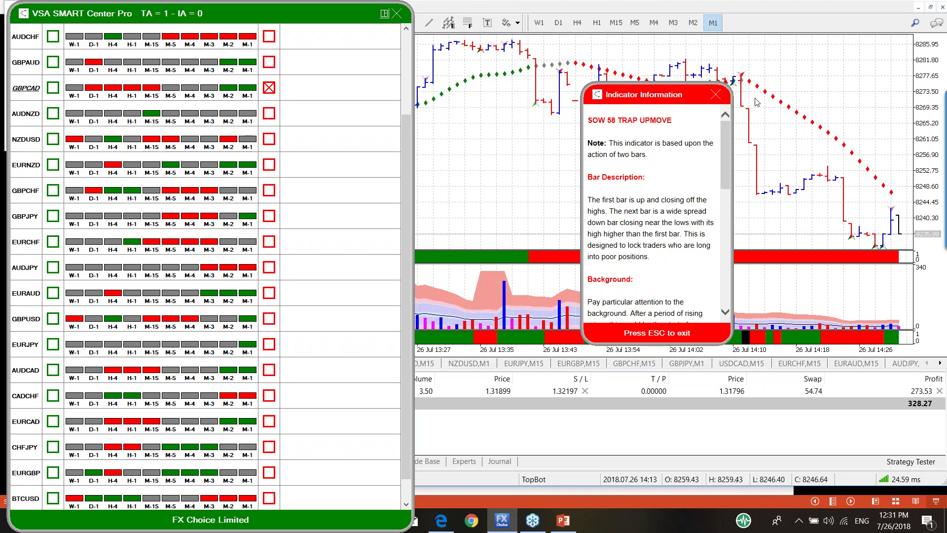
mouse_move(748, 90)
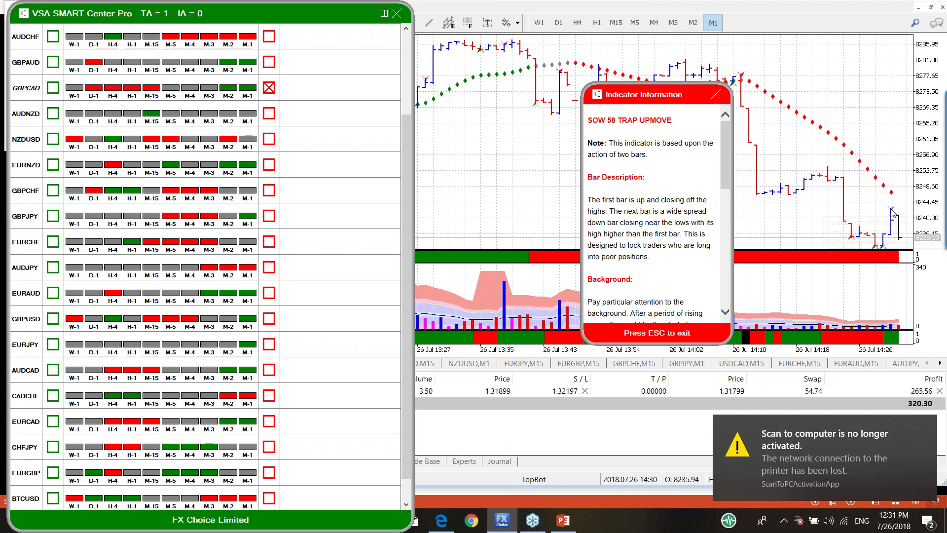
left_click(893, 210)
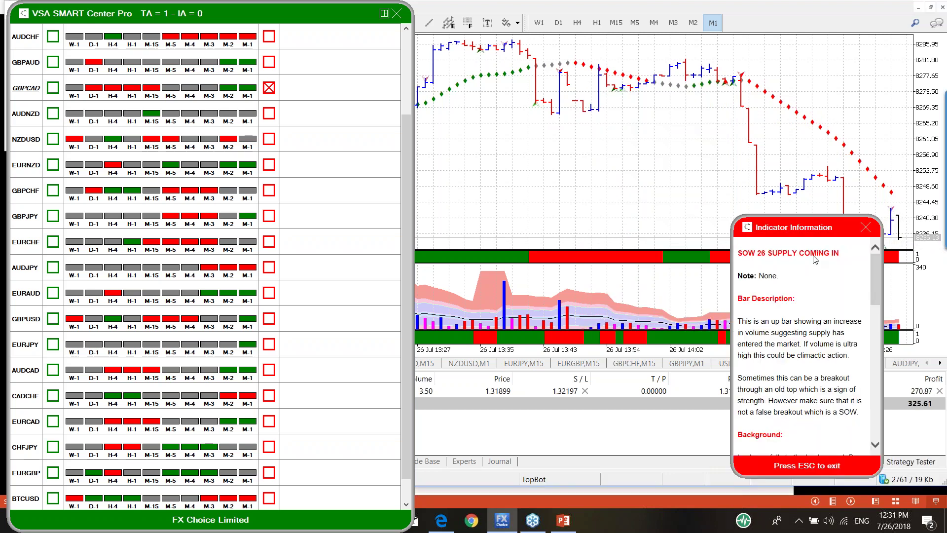
Step: Close the SOW 26 information panel and bring up the SMART Center panel's context menu
left_click(866, 227)
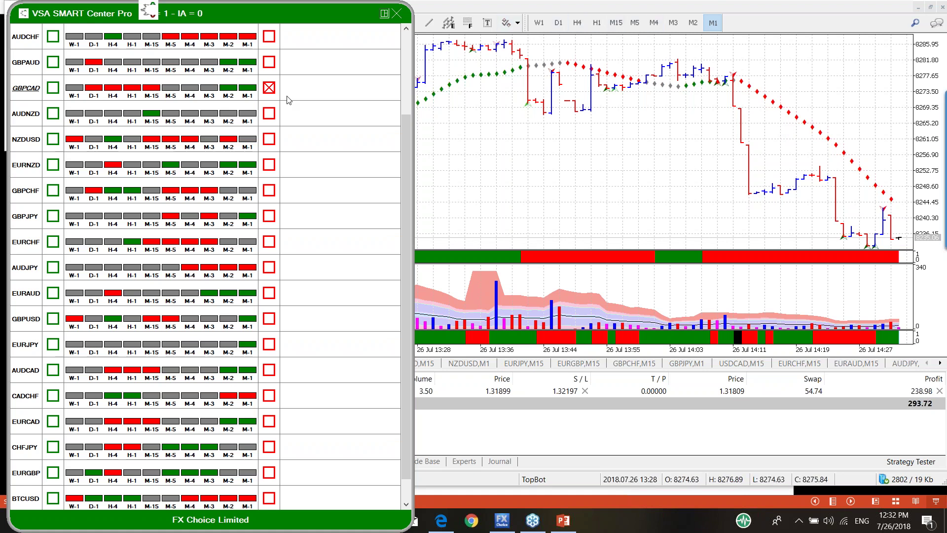
right_click(320, 228)
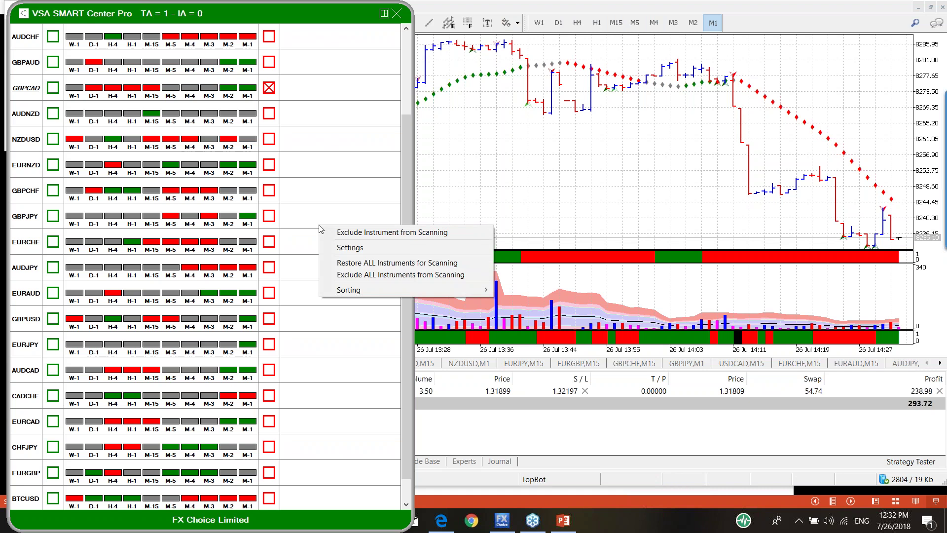
Step: Open the SMART Center Pro settings dialog and bring the scanner panel back to the front
left_click(351, 248)
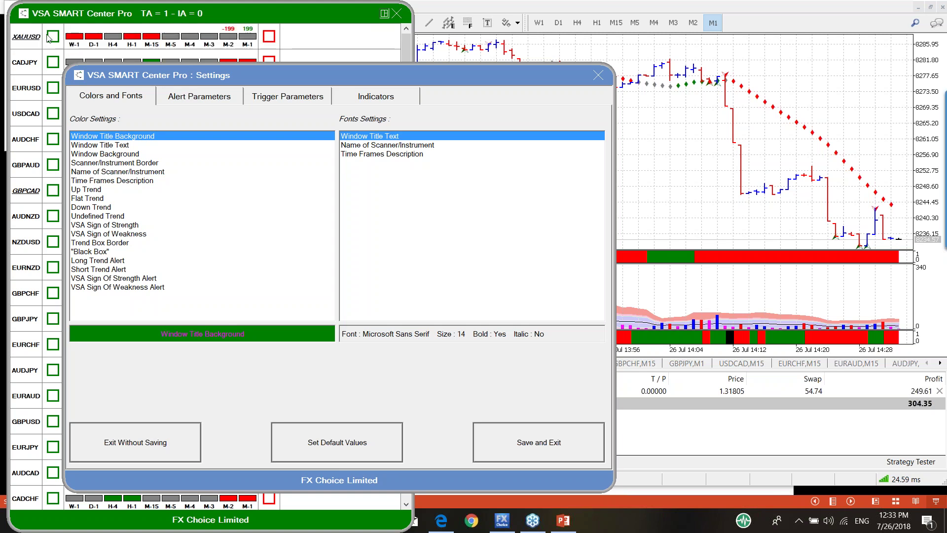
left_click(315, 35)
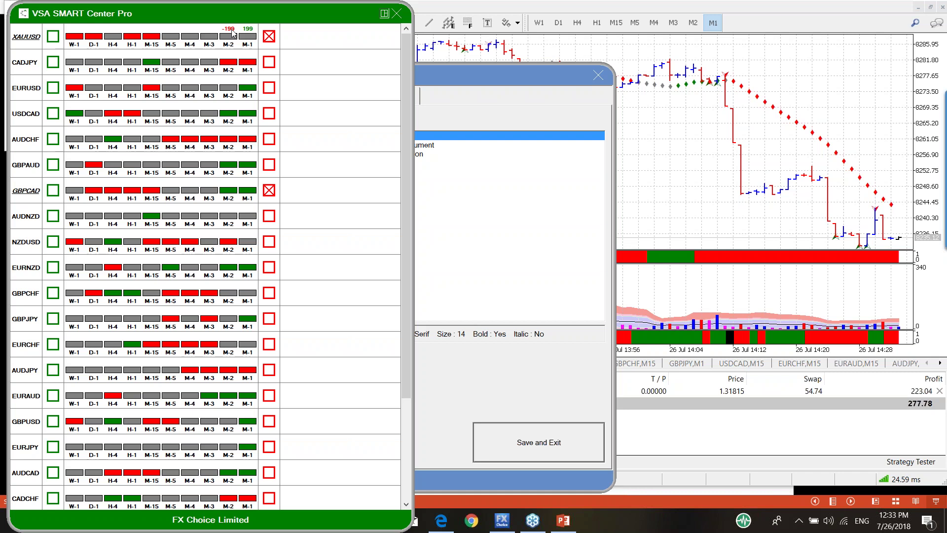
Step: Check the XAUUSD multi-timeframe symbol scanner, then close it and the VSA SMART Center Pro panel
left_click(33, 38)
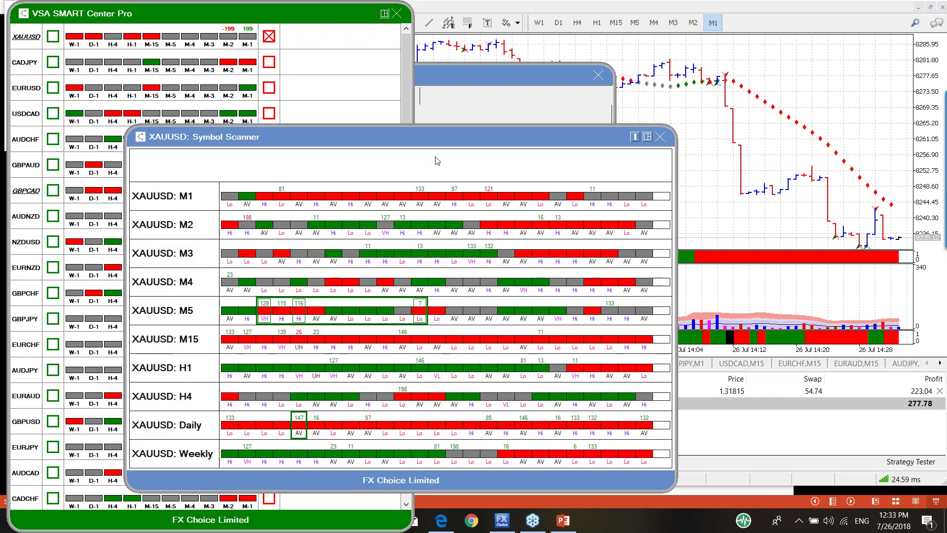
mouse_move(486, 193)
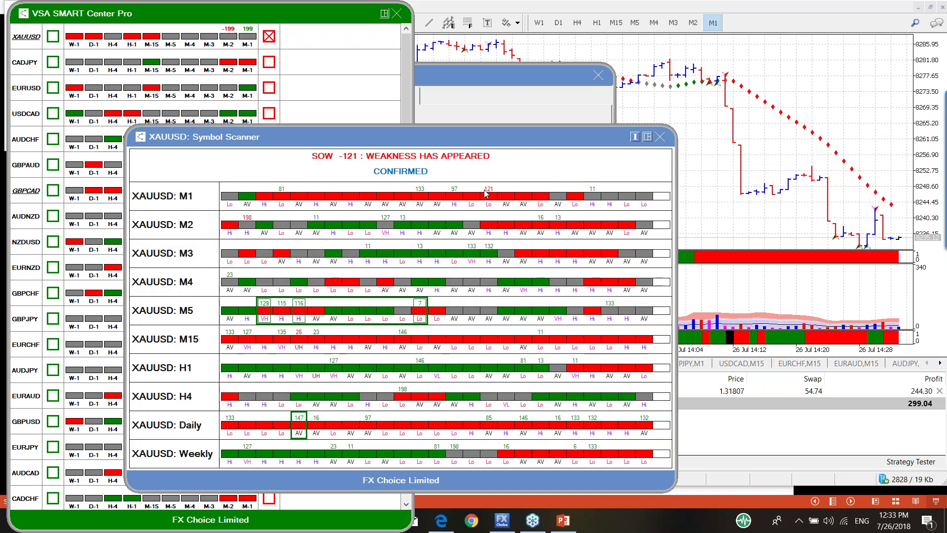
left_click(660, 137)
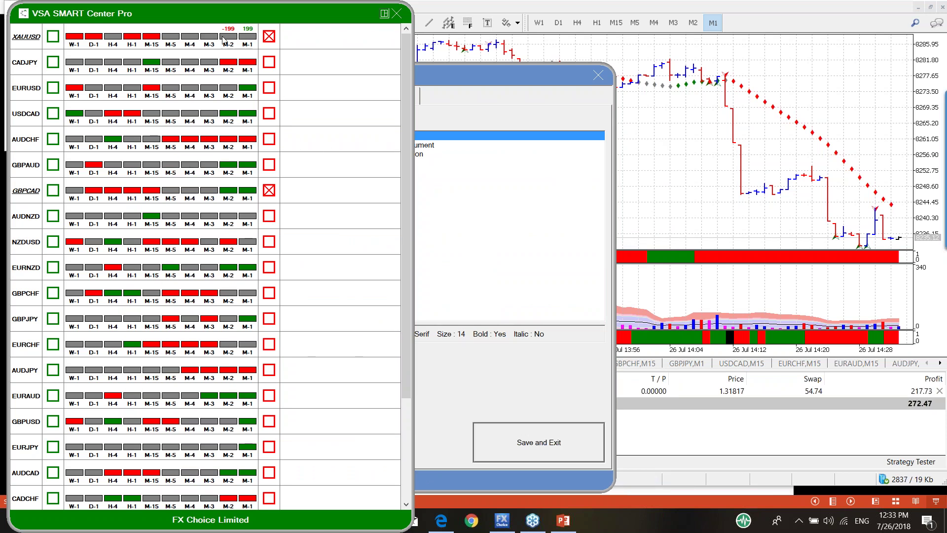
left_click(396, 13)
Step: Review the strength and weakness alert signals on the Indicators tab to the list's end, then exit Settings
left_click(387, 100)
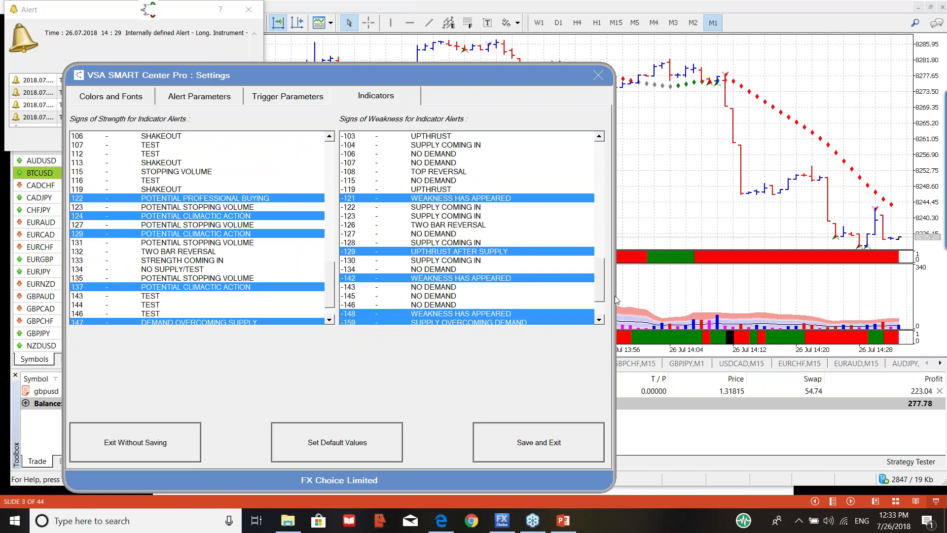
left_click_drag(600, 277, 604, 304)
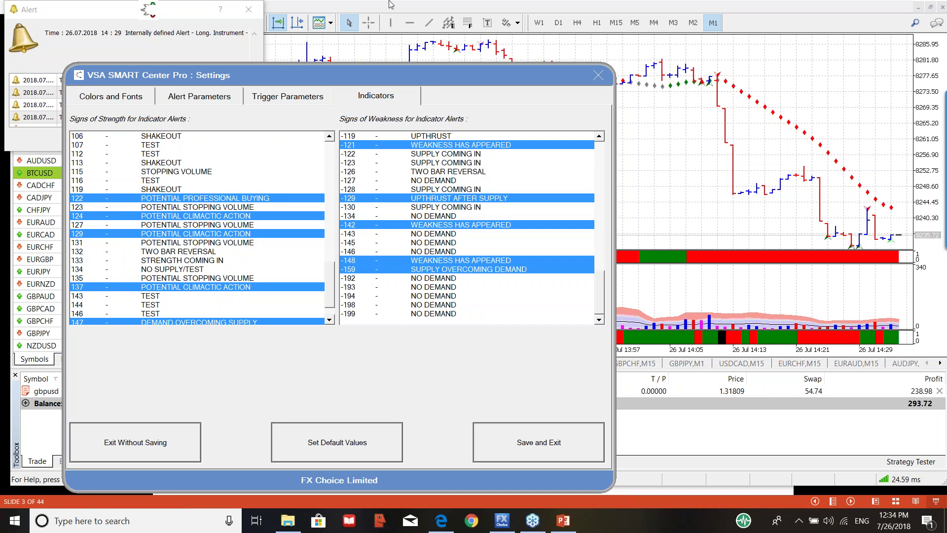
left_click(603, 75)
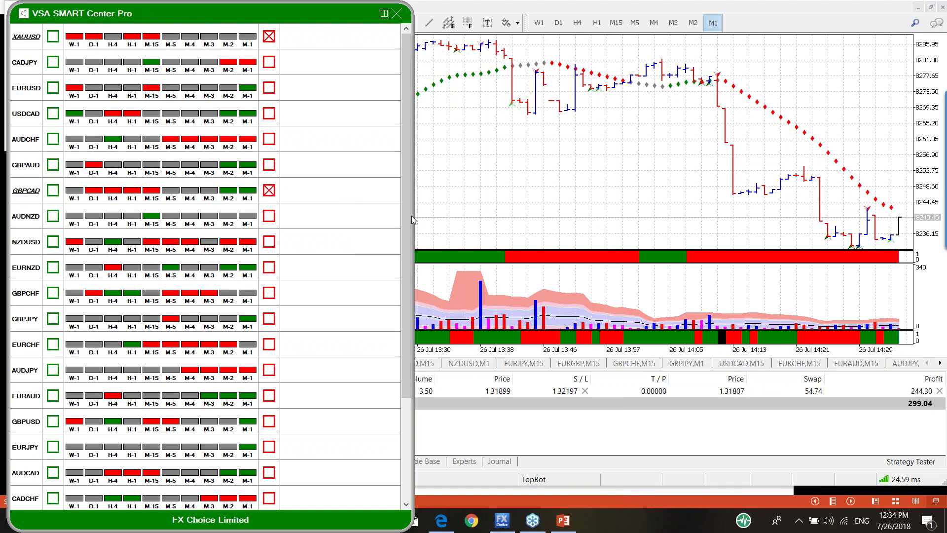
Step: Flag the NZDUSD row in the scanner list and close the SMART Center panel to show BTCUSD
left_click_drag(413, 221, 424, 351)
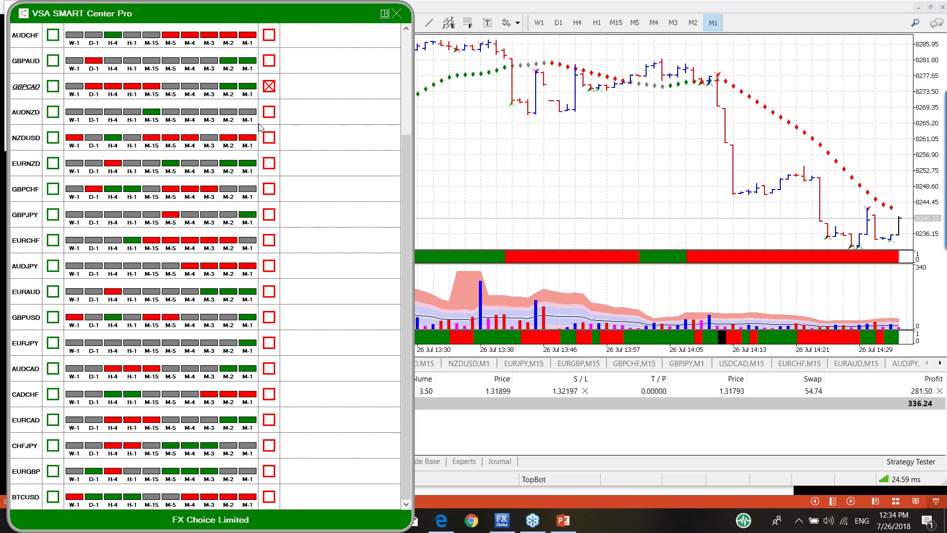
left_click(269, 138)
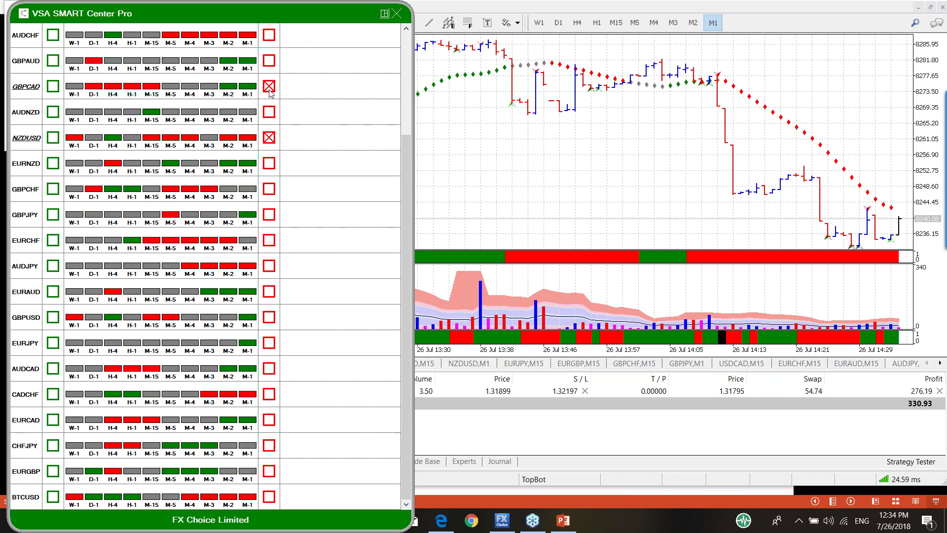
left_click(396, 14)
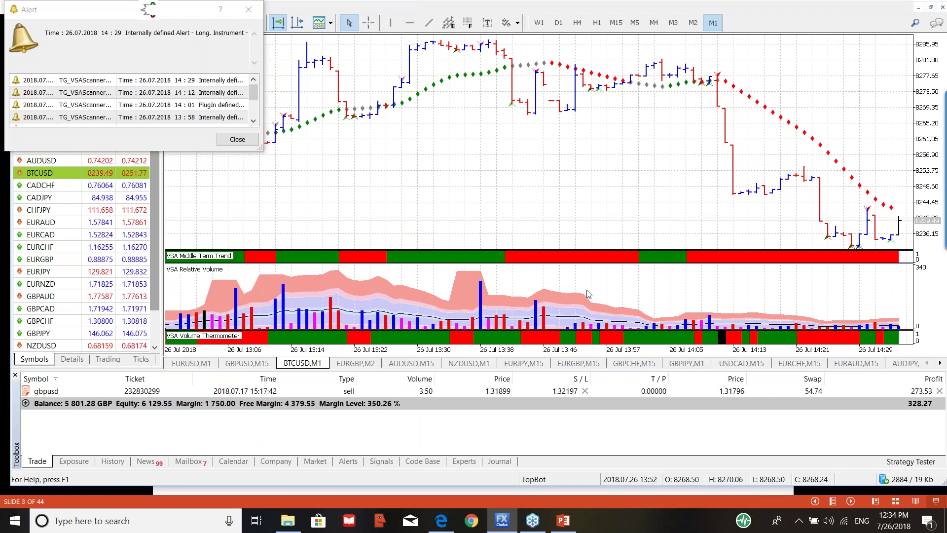
Step: Switch BTCUSD to W1 bars and open the SOS 63 Shakeout signal's Indicator Information
left_click(539, 23)
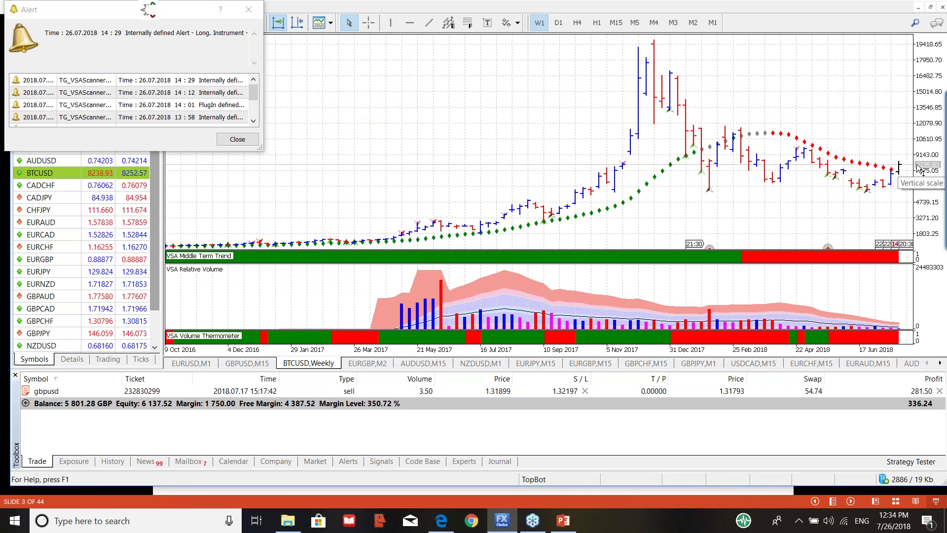
mouse_move(714, 195)
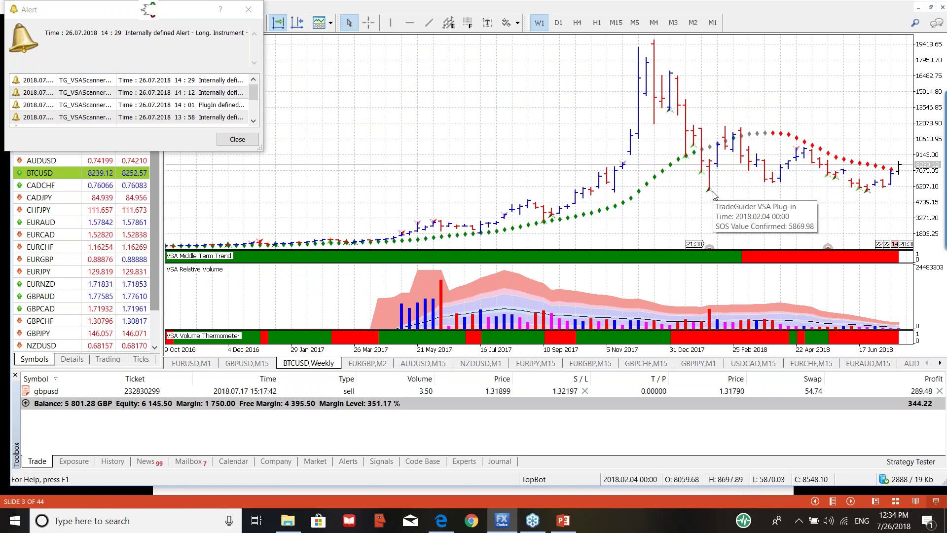
mouse_move(868, 194)
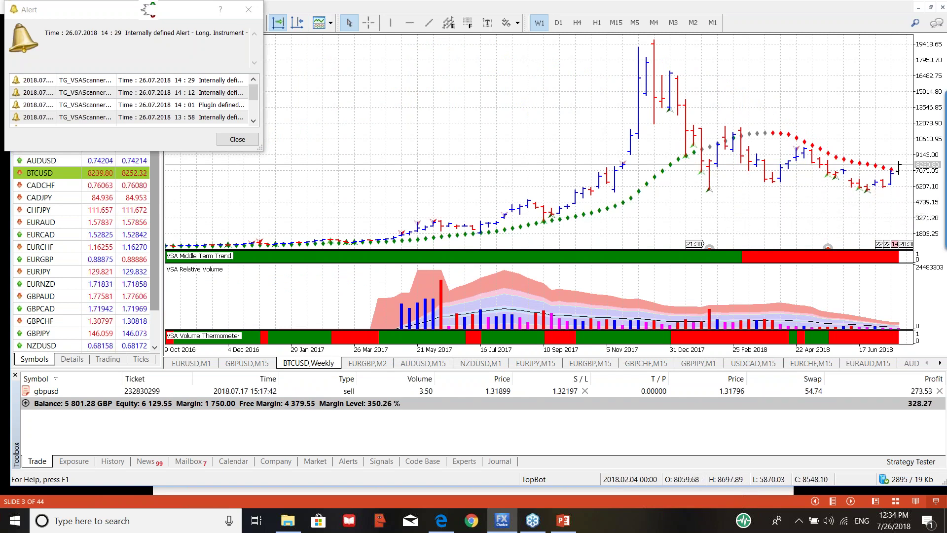
left_click(711, 191)
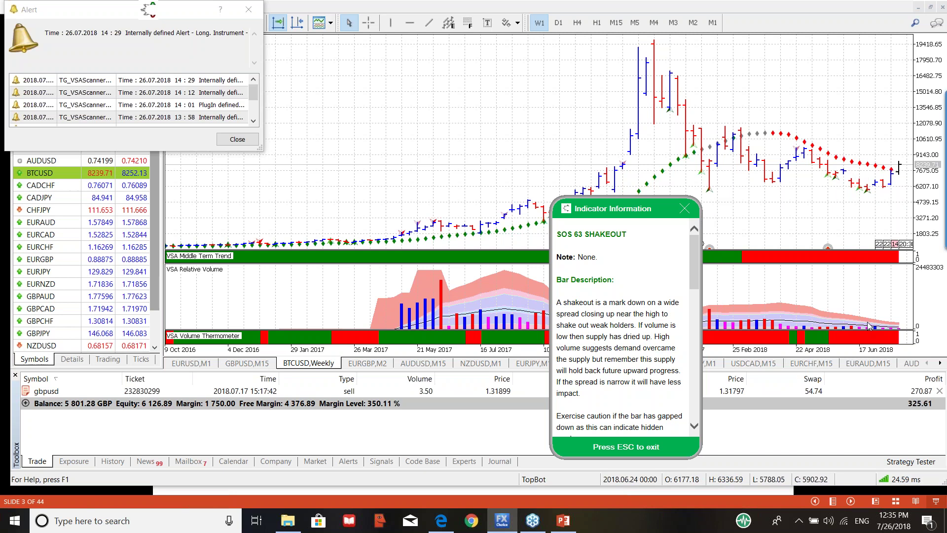
Step: Read the SOS 81 No Supply/Test explanation, close the panel, and switch to the web browser
left_click(868, 207)
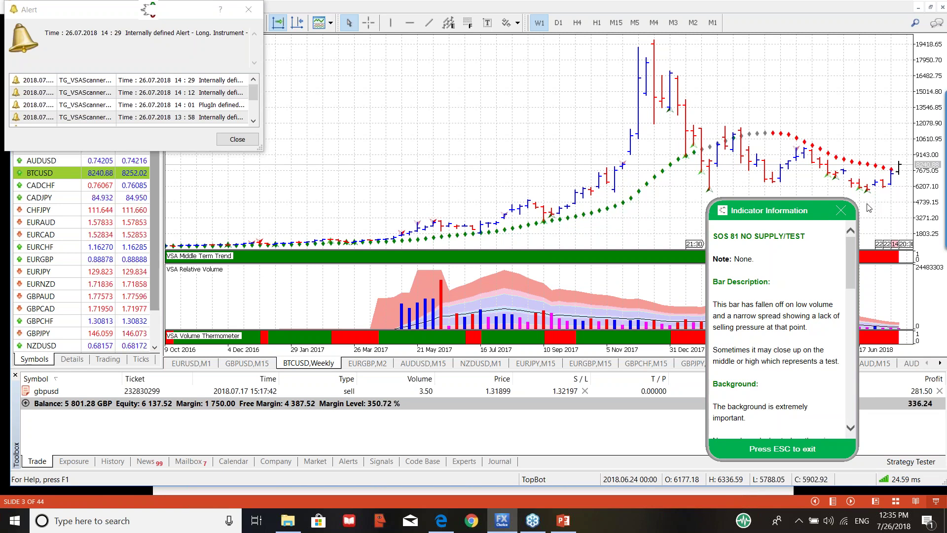
left_click(841, 211)
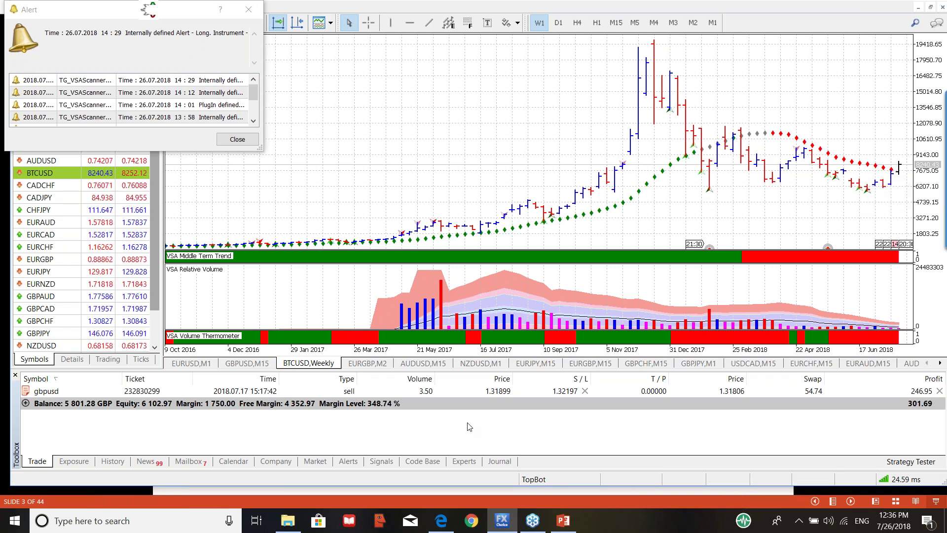
left_click(447, 519)
left_click(257, 13)
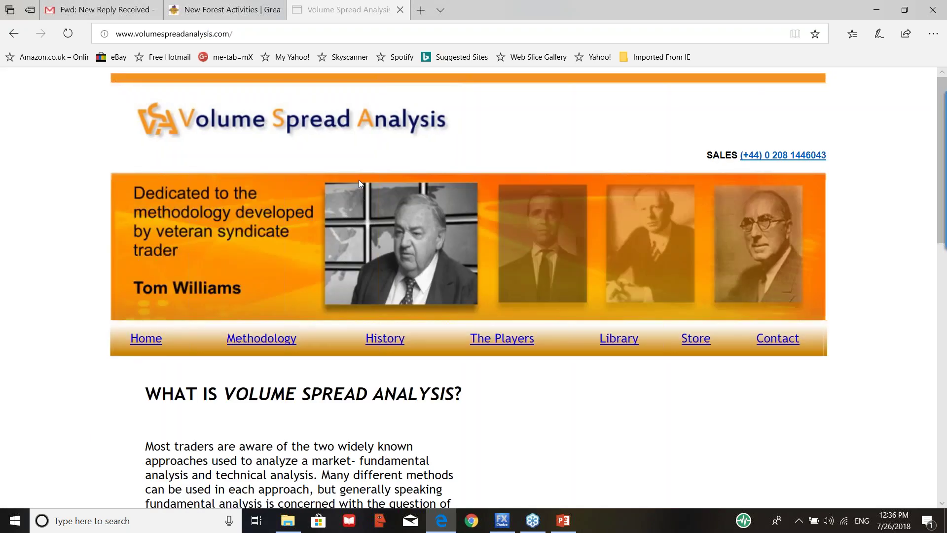
scroll(465, 206, "down", 3)
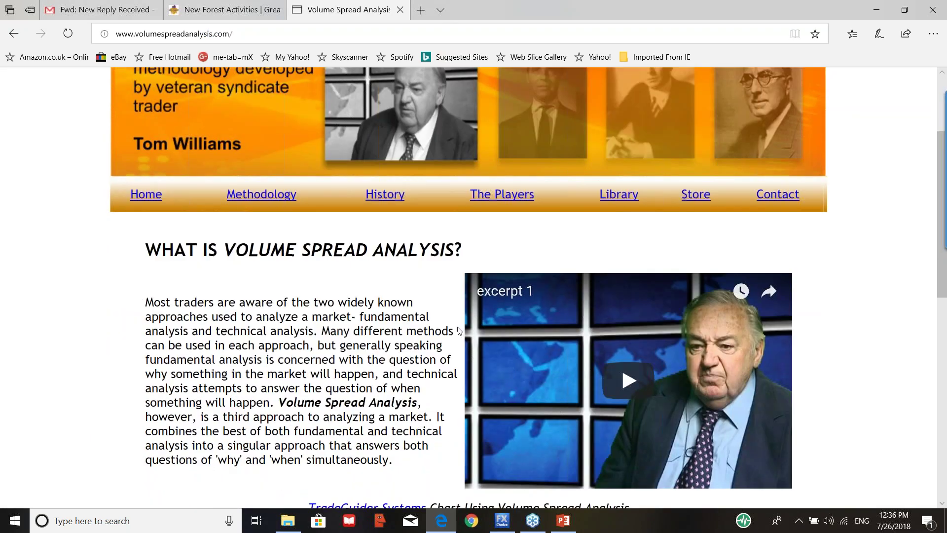
scroll(623, 310, "down", 2)
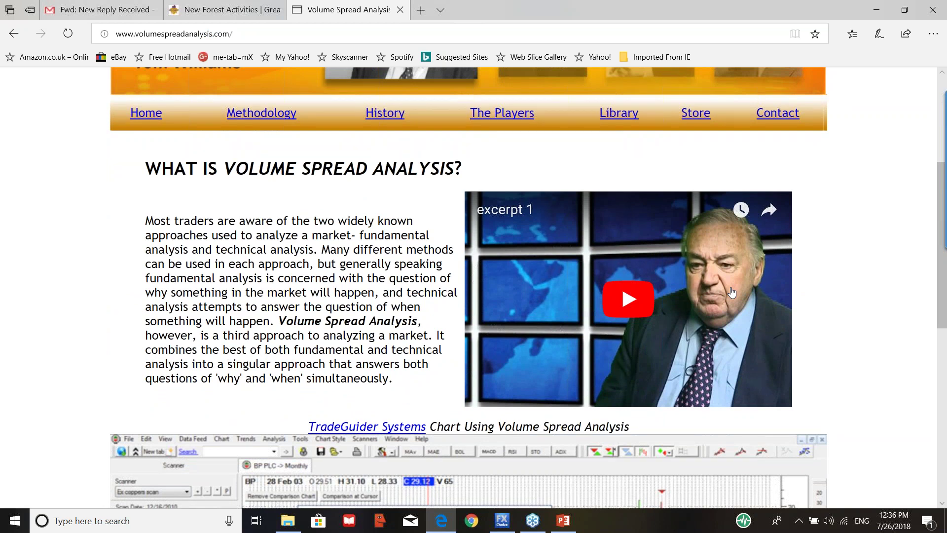
scroll(732, 292, "down", 1)
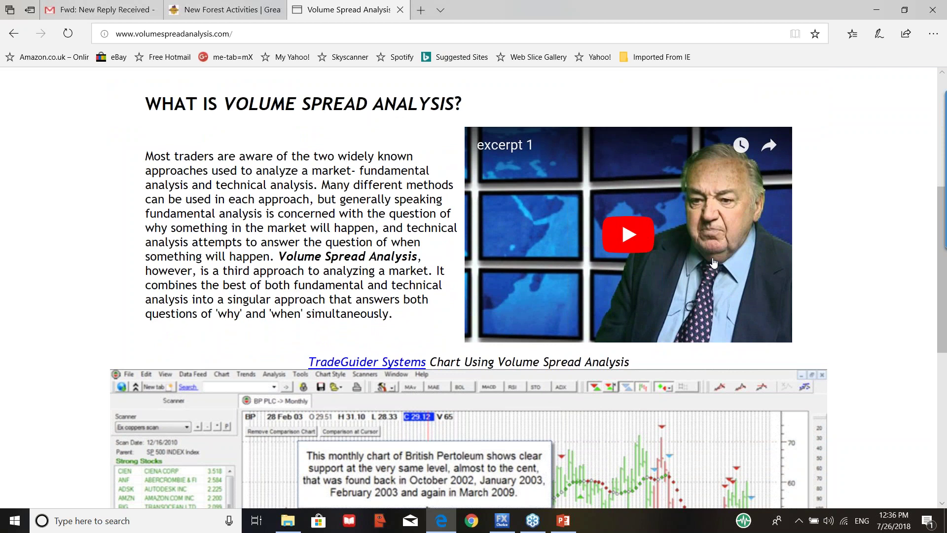
scroll(714, 262, "down", 4)
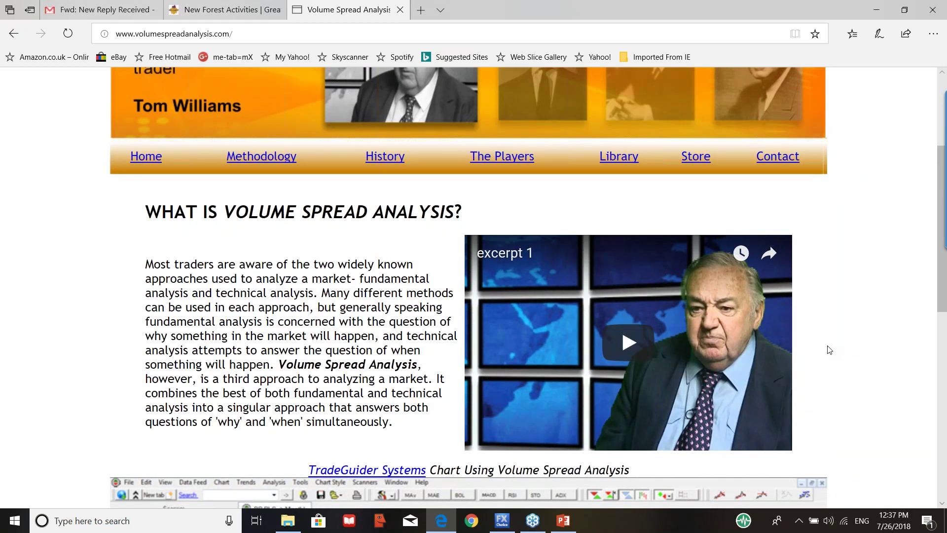
Step: Search 'richard wyckoff business insider' and open the first Business Insider result
left_click(273, 36)
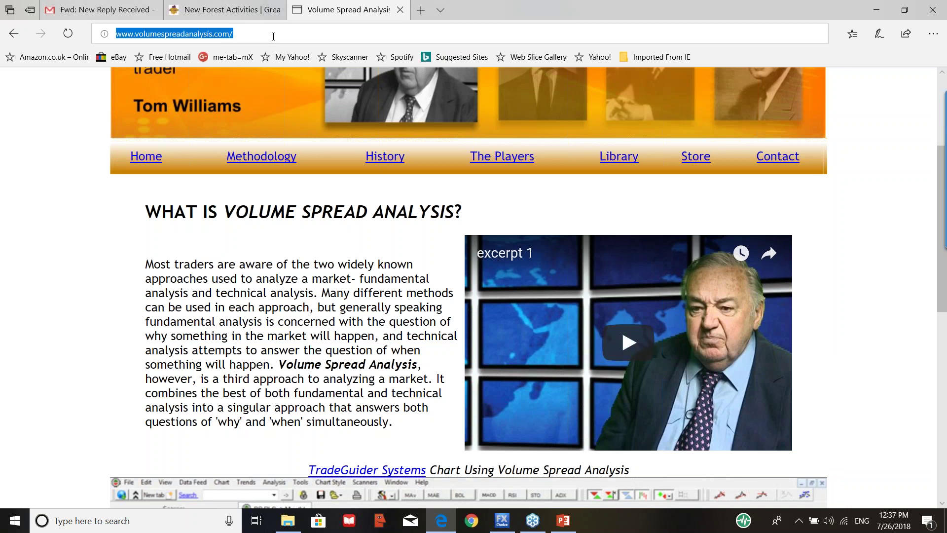
key("BackSpace")
type("richard wyckoff business insider")
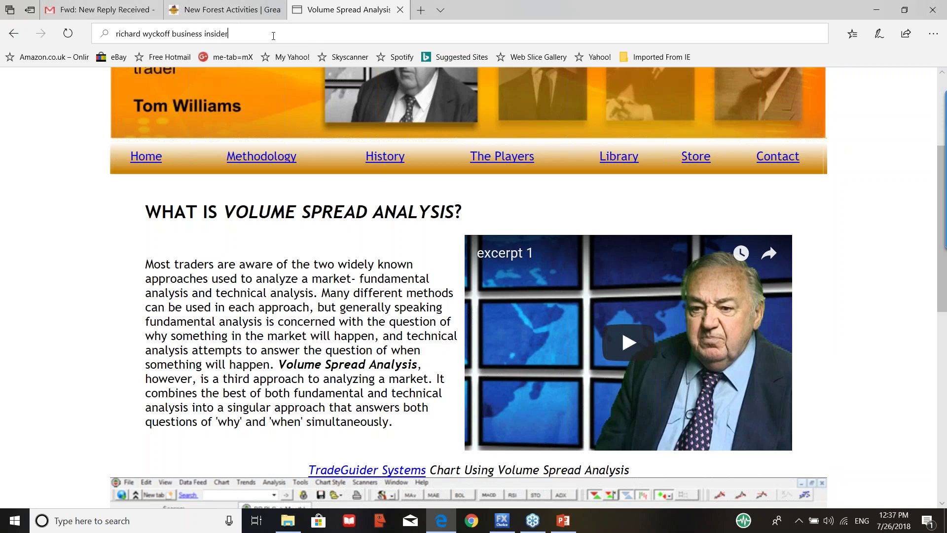
key("Return")
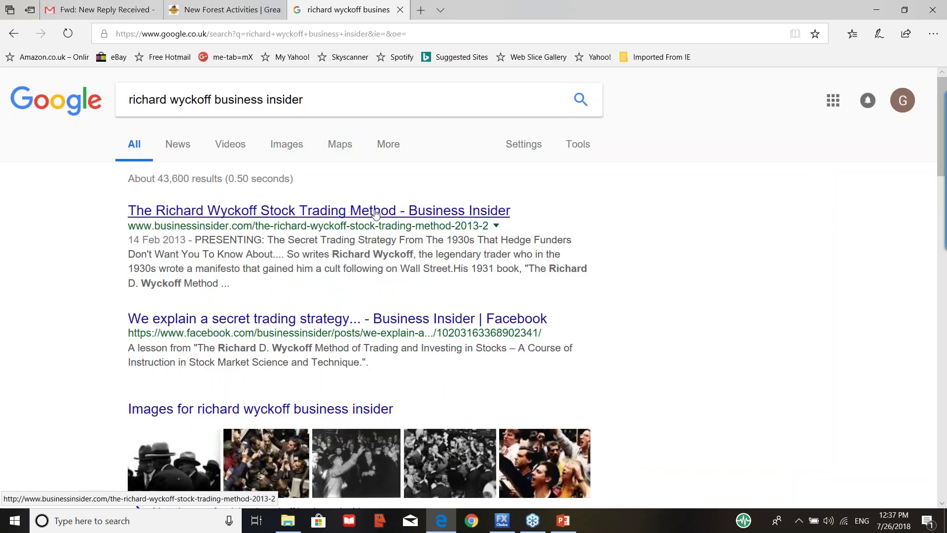
left_click(375, 213)
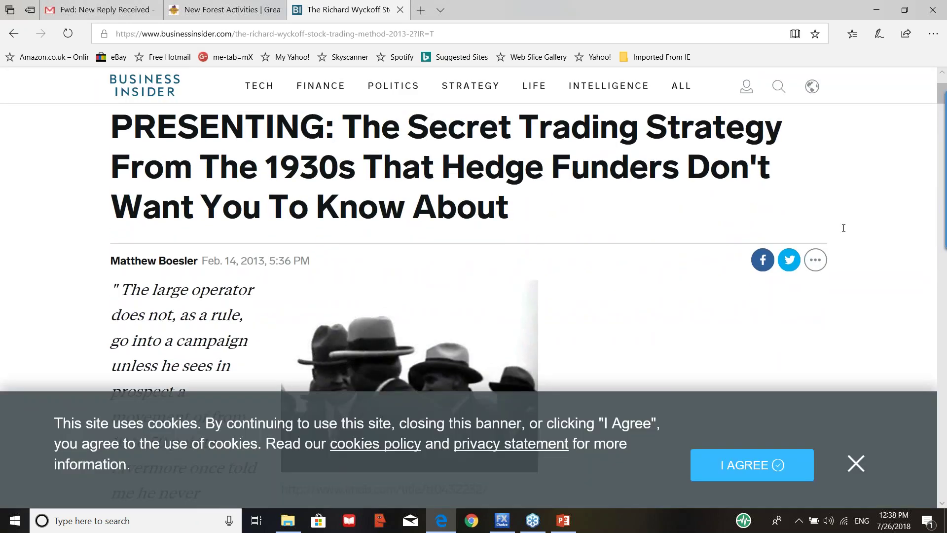
Step: Dismiss the cookie banner, scroll through the article's opening quote, then back to the top
left_click(859, 468)
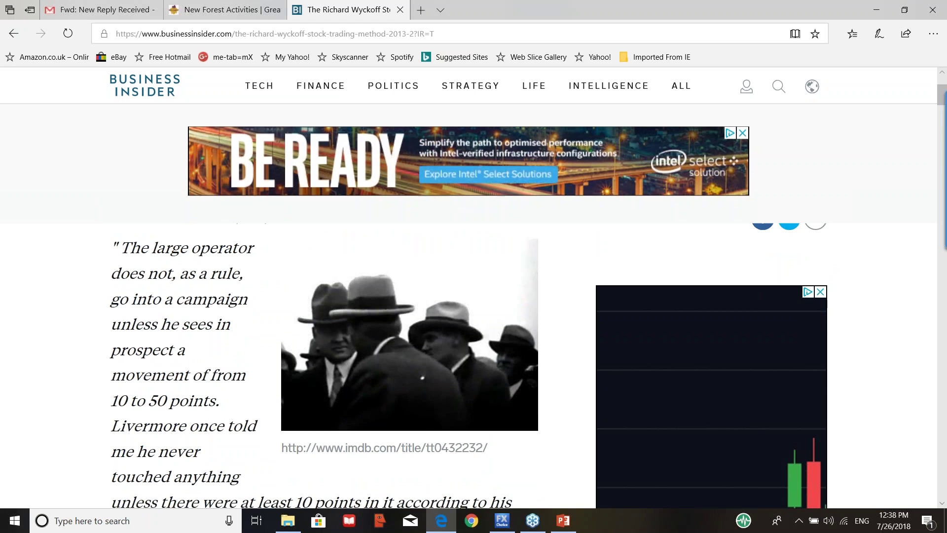
scroll(469, 291, "down", 1)
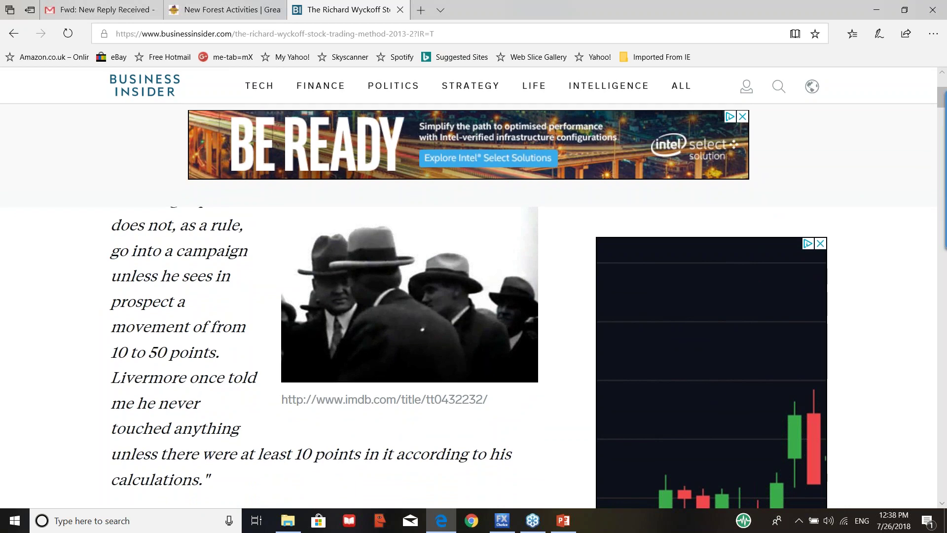
scroll(469, 296, "down", 2)
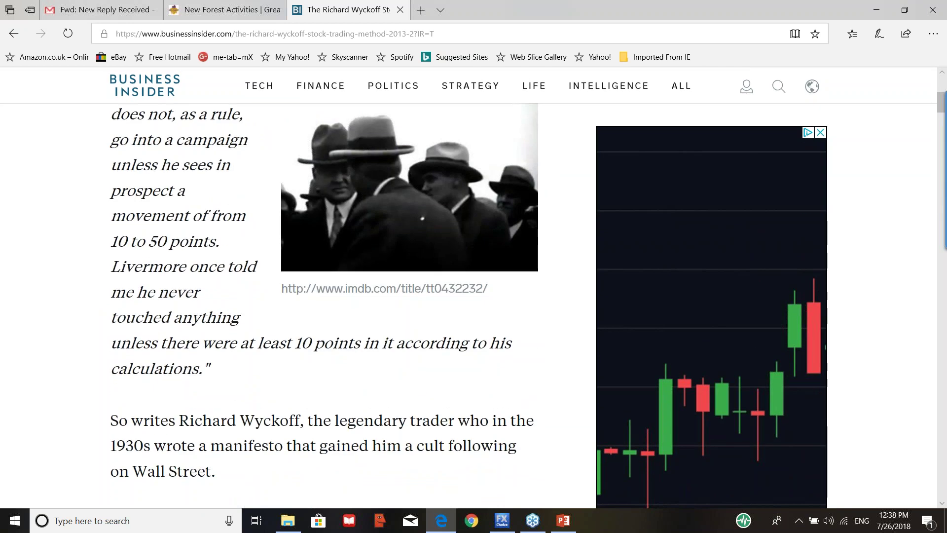
scroll(199, 294, "down", 3)
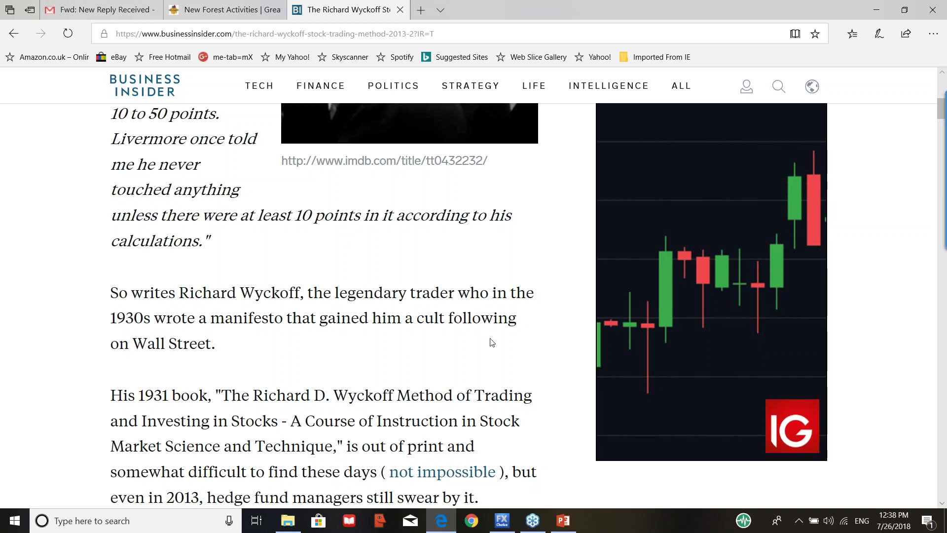
scroll(290, 347, "up", 1)
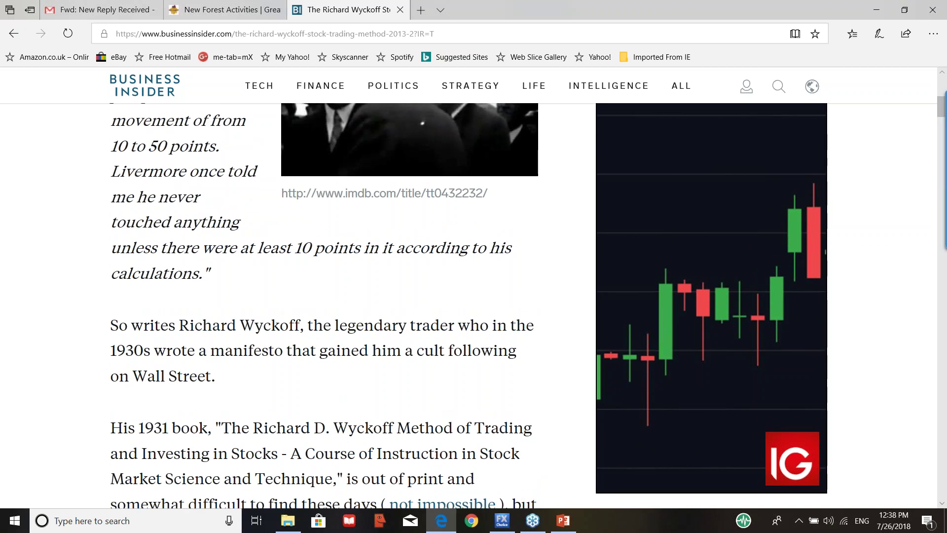
scroll(469, 306, "up", 10)
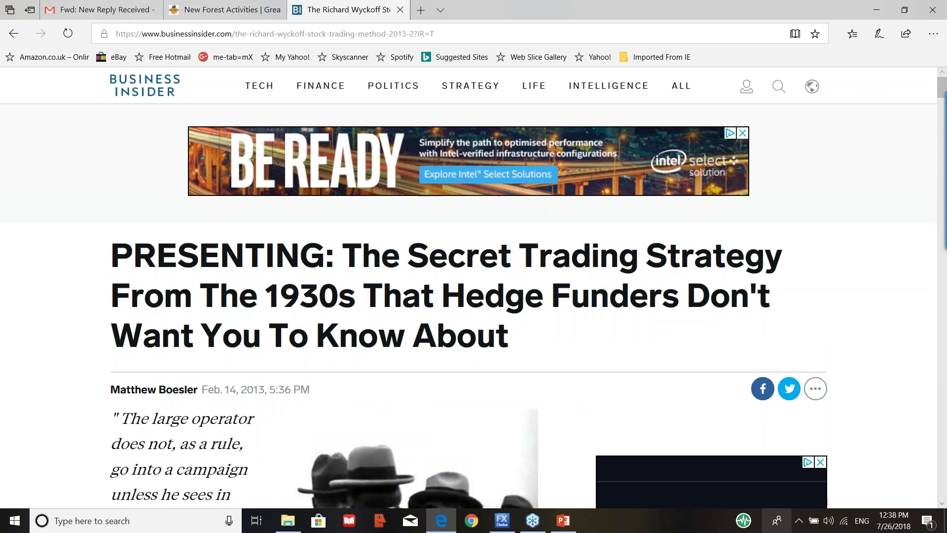
Step: Return to the FX Choice MetaTrader weekly BTCUSD chart with VSA indicators and alert list
left_click(502, 521)
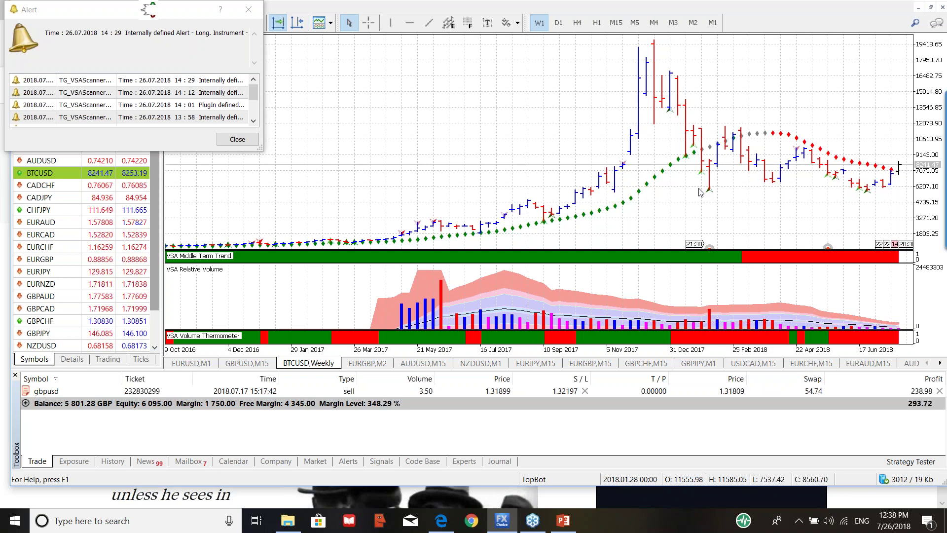
mouse_move(710, 195)
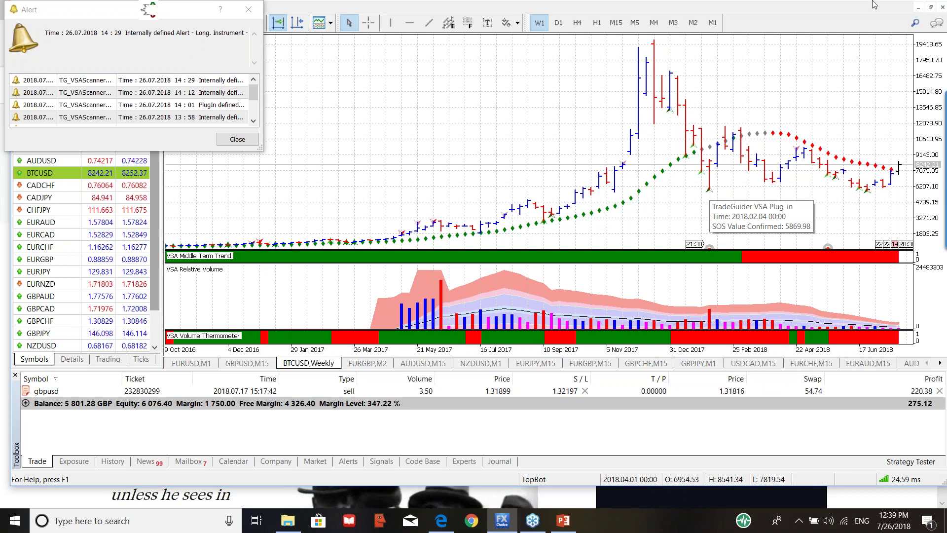
Step: Change the BTCUSD chart to the M5 timeframe
left_click(635, 25)
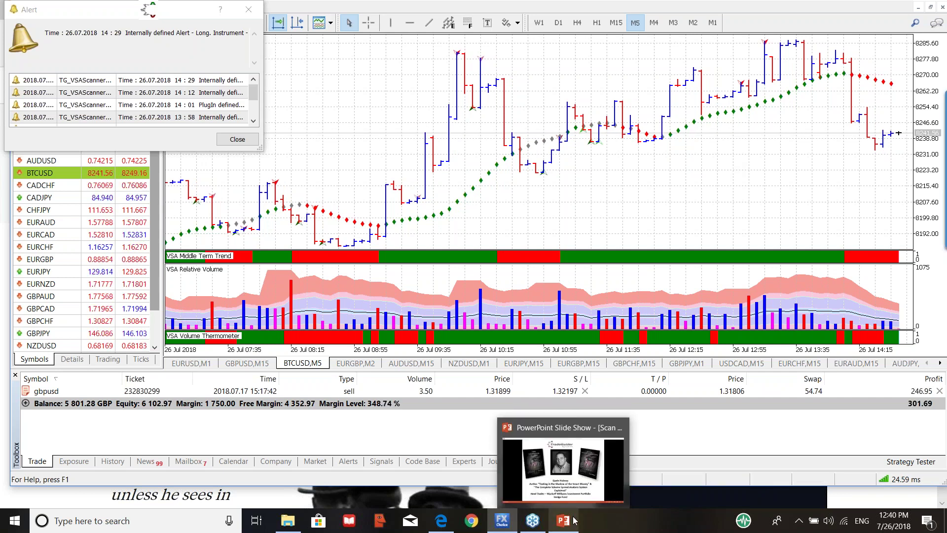
Step: Return to the title slide, exit the slide show, and delete the old title text
left_click(572, 458)
key("Left")
key("Left")
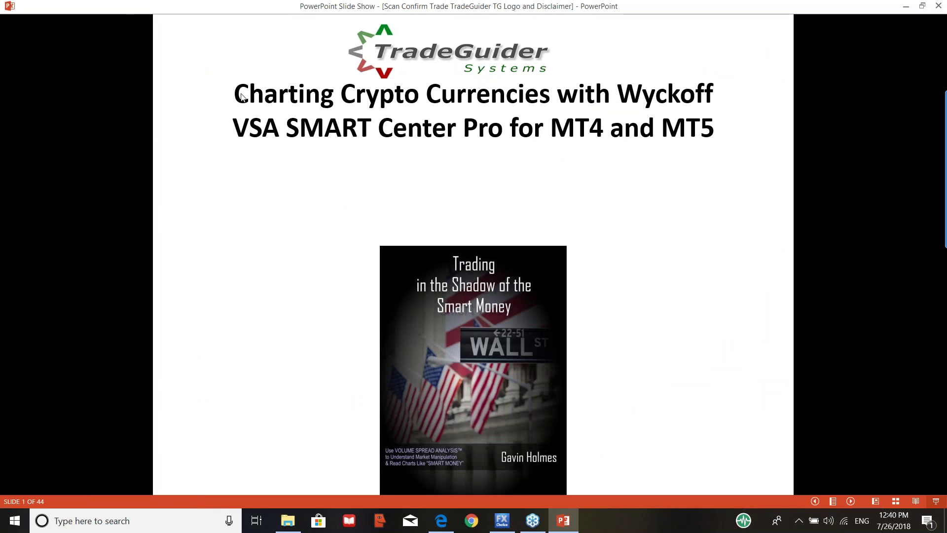
key("Escape")
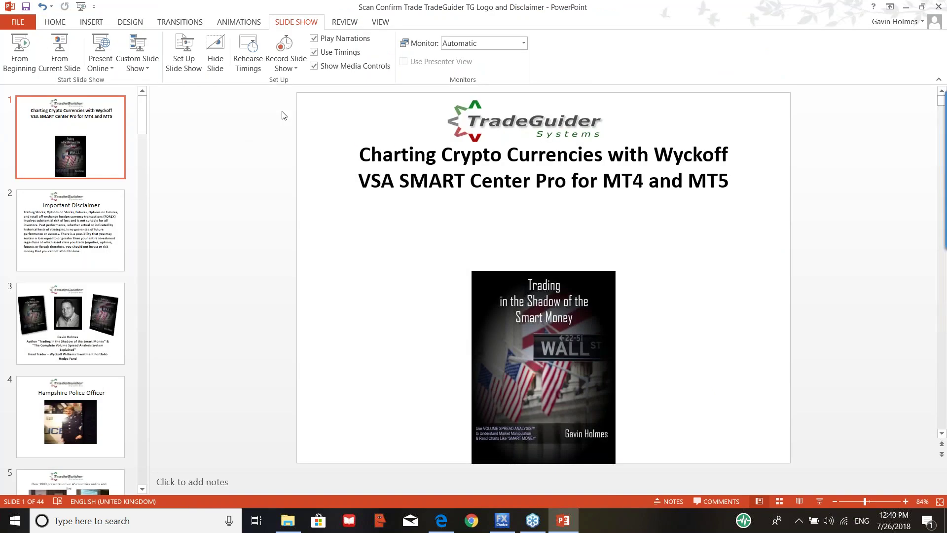
mouse_move(365, 153)
left_mouse_down()
mouse_move(536, 181)
mouse_move(732, 179)
left_mouse_up()
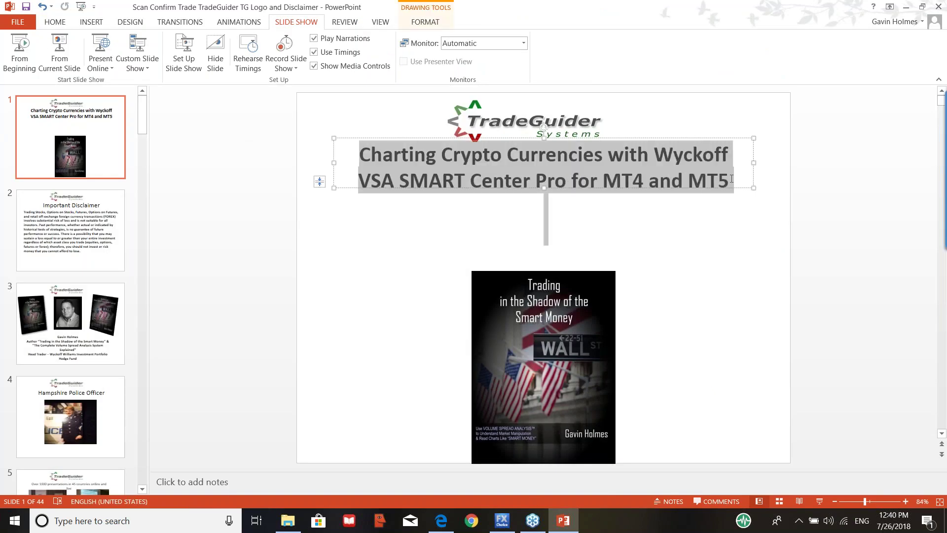
key("Delete")
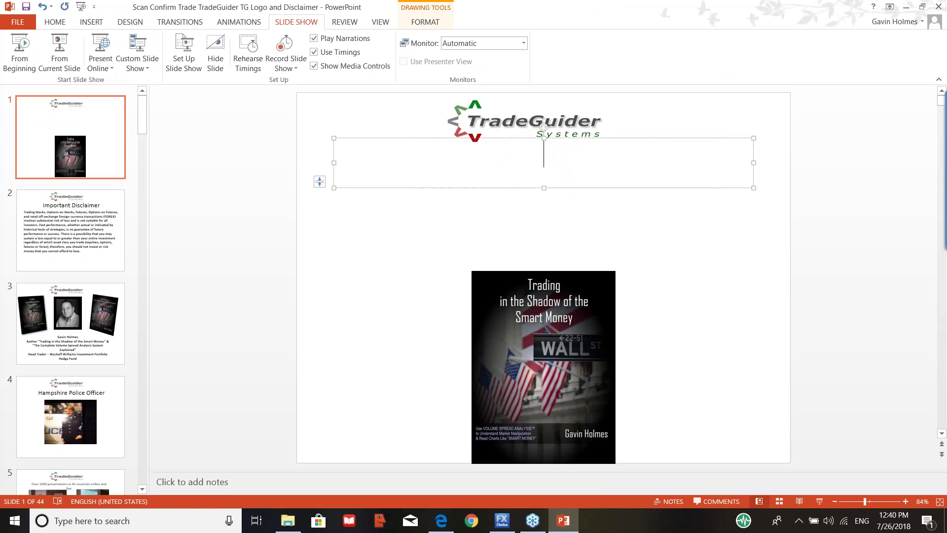
Step: Enter 'Smart Doc' as the title with the contact's e-mail address on the line beneath
type("Smart")
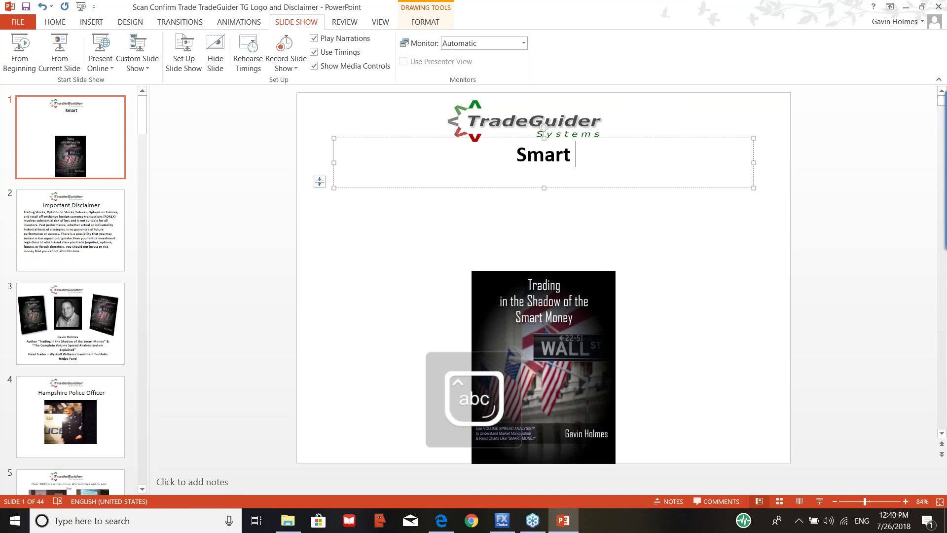
type(" Doc")
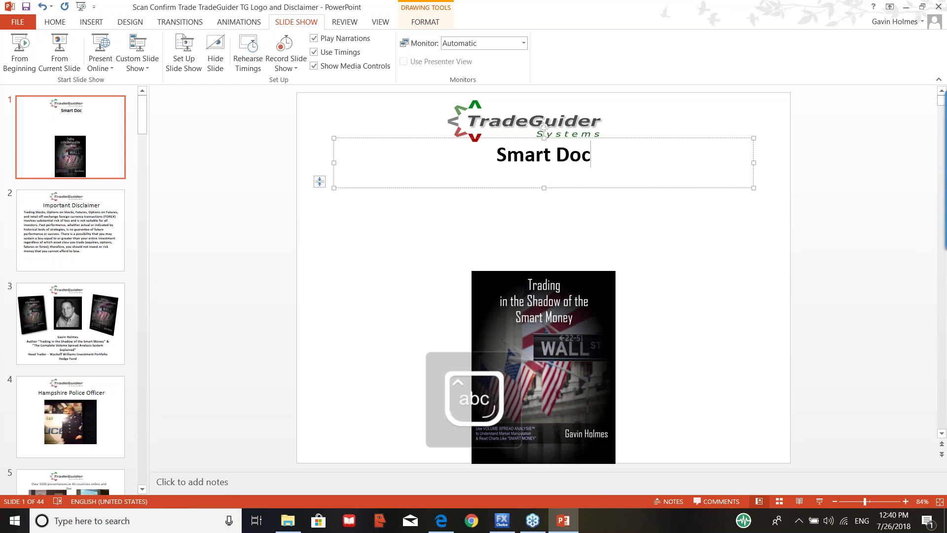
key("Return")
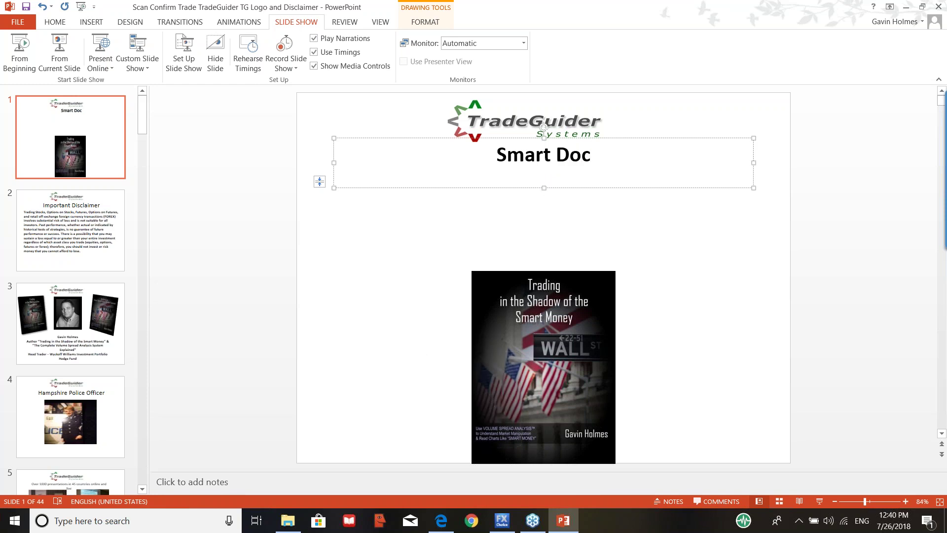
key("Caps_Lock")
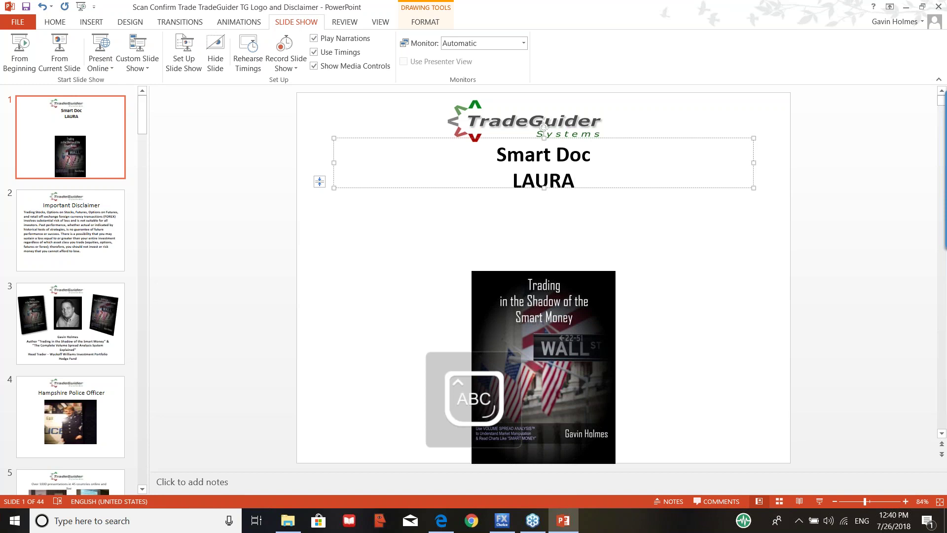
key("Caps_Lock")
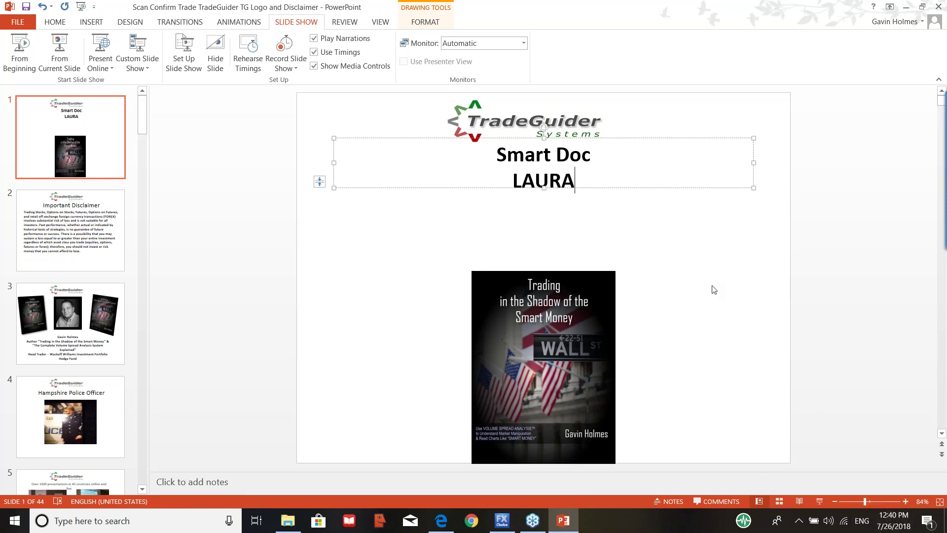
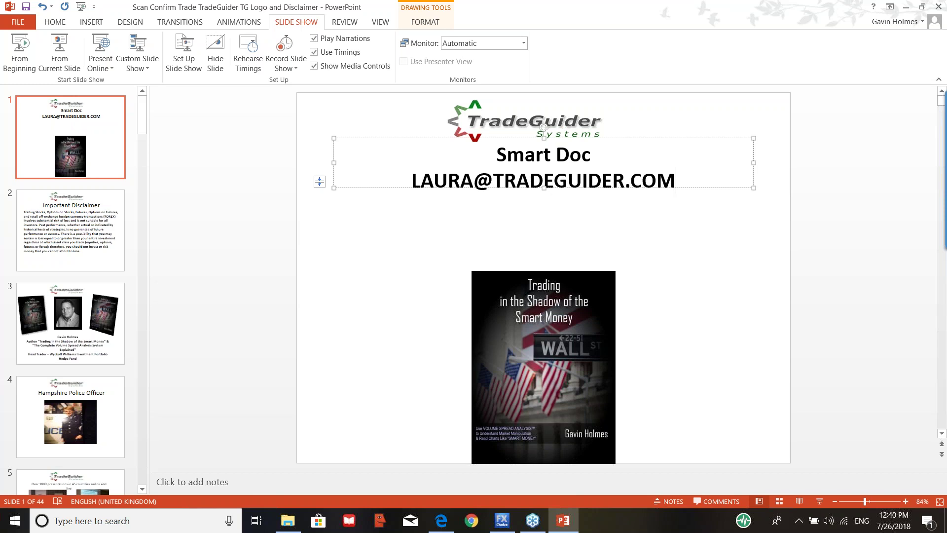
key("space")
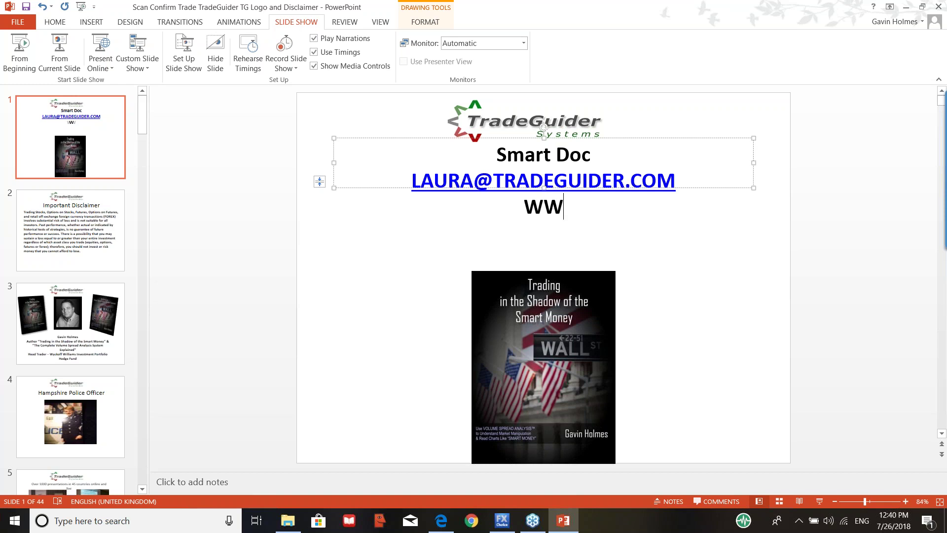
type("W.TRADE")
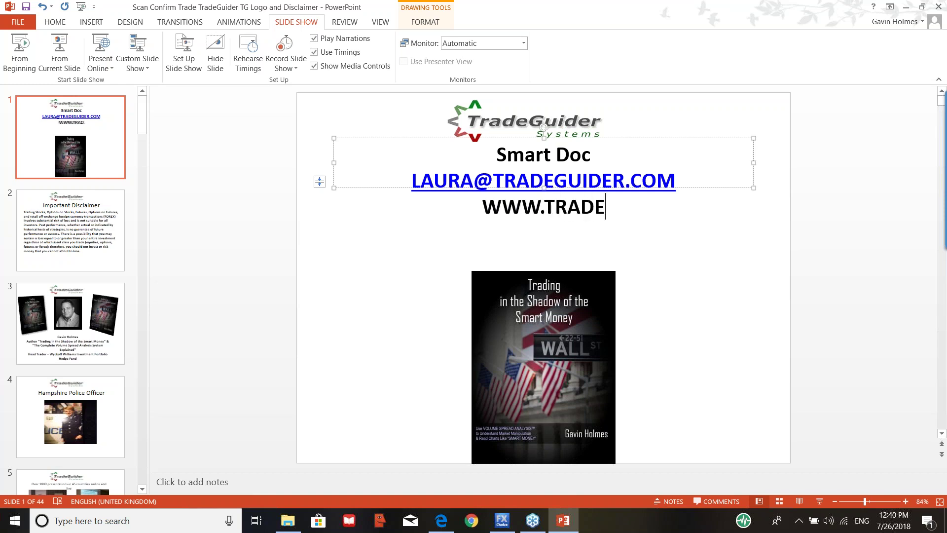
type("GUIDER.C")
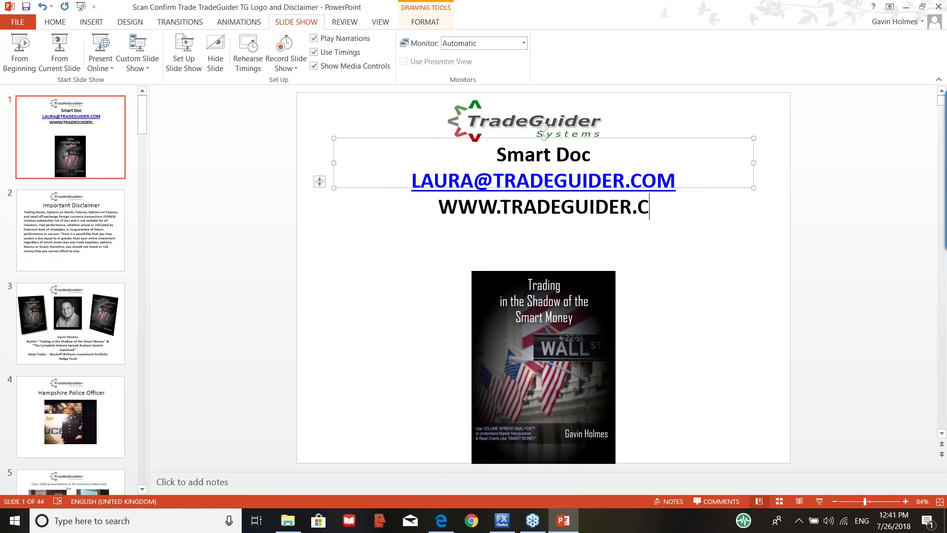
type("OM")
key("Return")
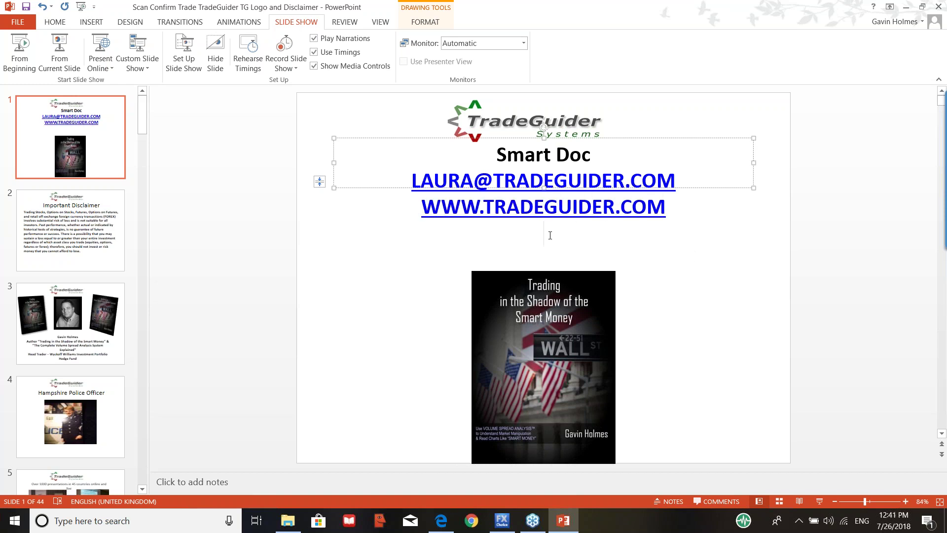